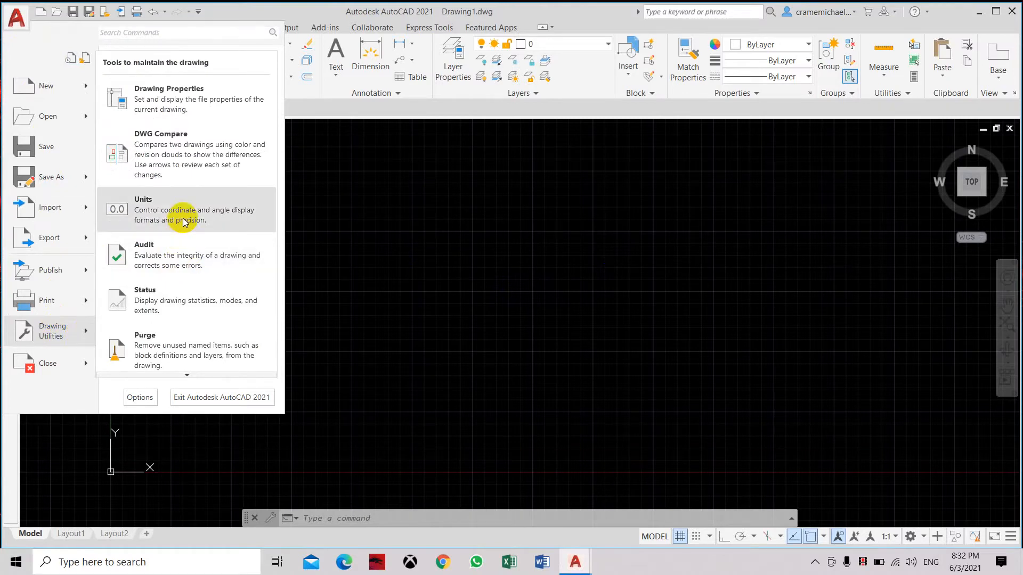
- Check the drawing units and accept Millimeters as the insertion scale
{"action": "left_click", "coordinate": [183, 220]}
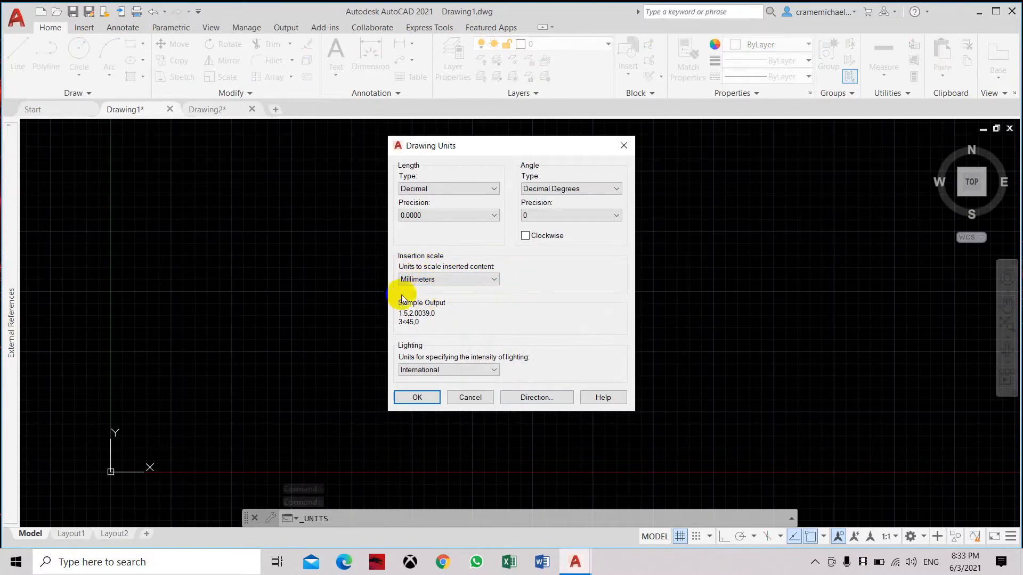
{"action": "left_click", "coordinate": [431, 401]}
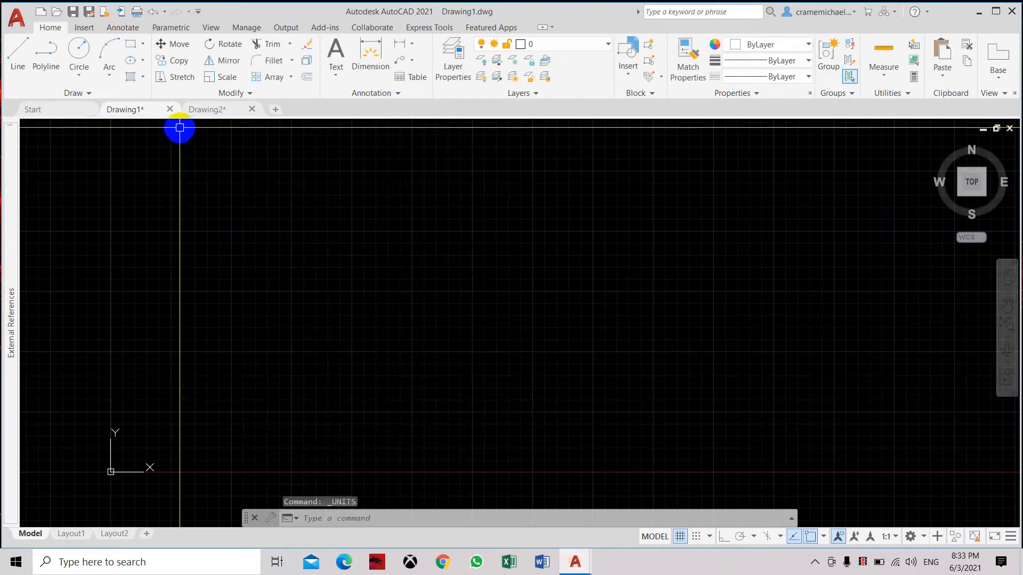
{"action": "left_click", "coordinate": [133, 45]}
{"action": "left_click", "coordinate": [333, 176]}
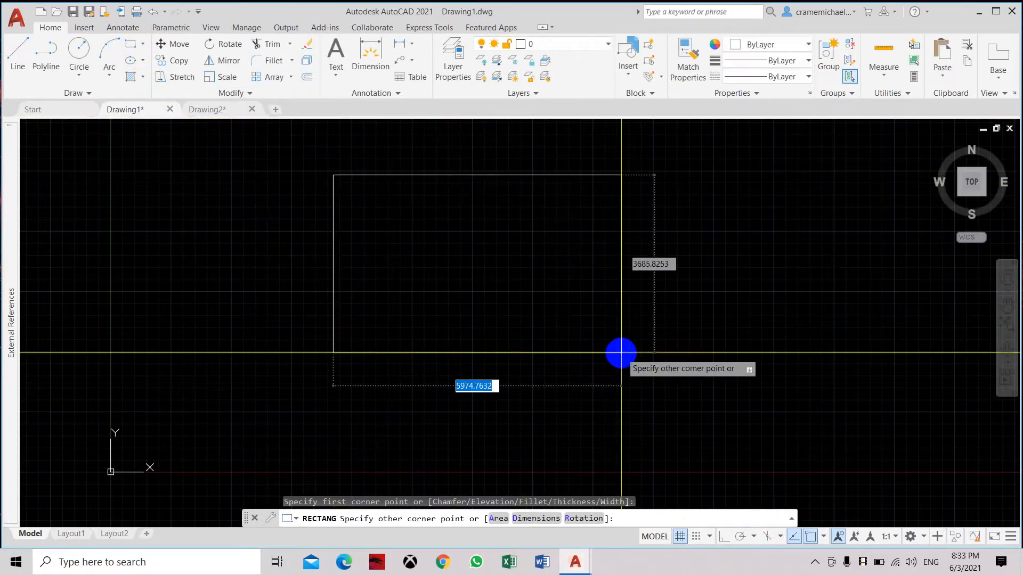
{"action": "type", "text": "5000"}
{"action": "key", "text": "Tab"}
{"action": "type", "text": "300"}
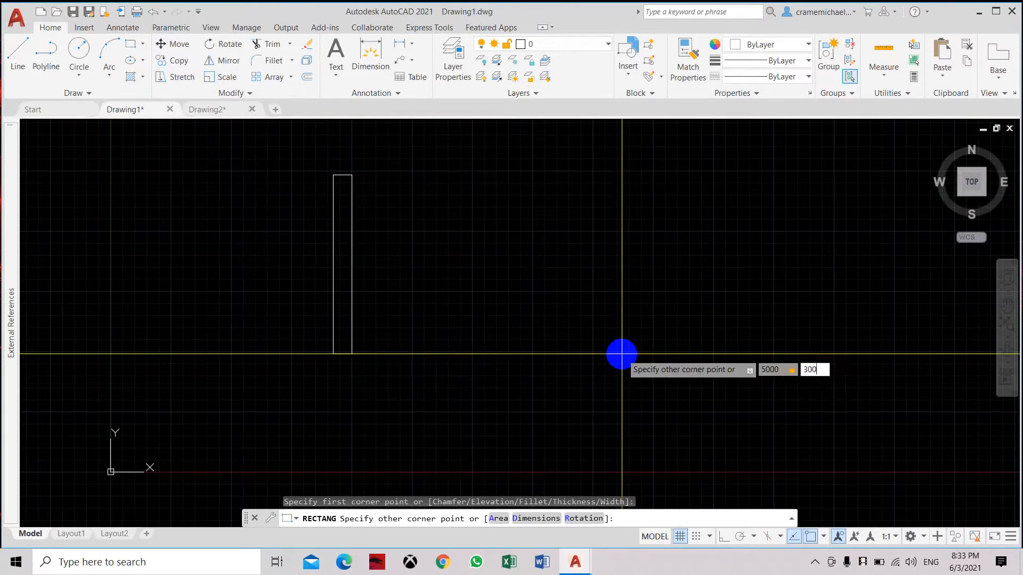
{"action": "key", "text": "Return"}
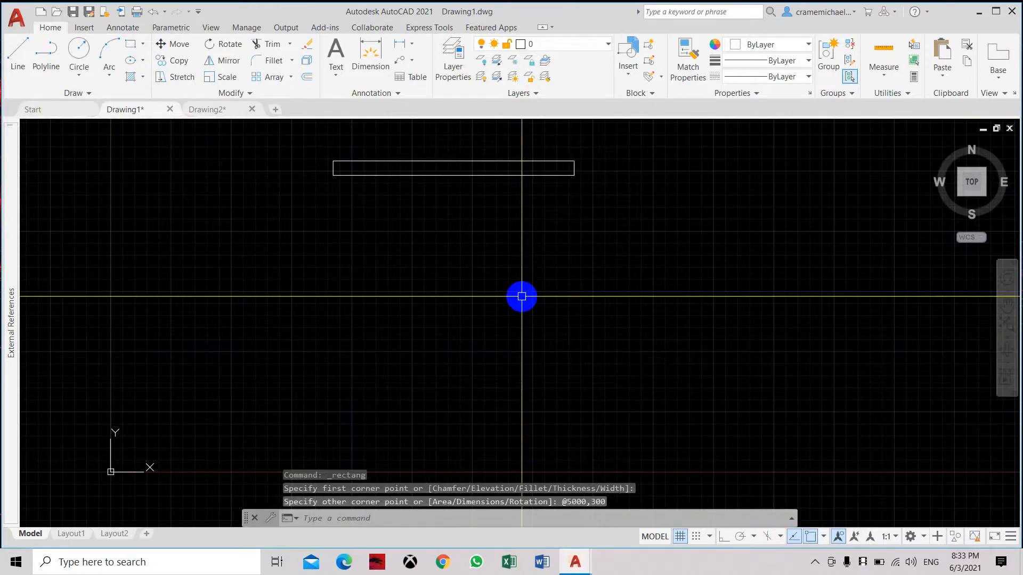
{"action": "key", "text": "ctrl+z"}
- Draw a rectangle 5000 mm long and 3000 mm high in the empty drawing
{"action": "left_click", "coordinate": [130, 44]}
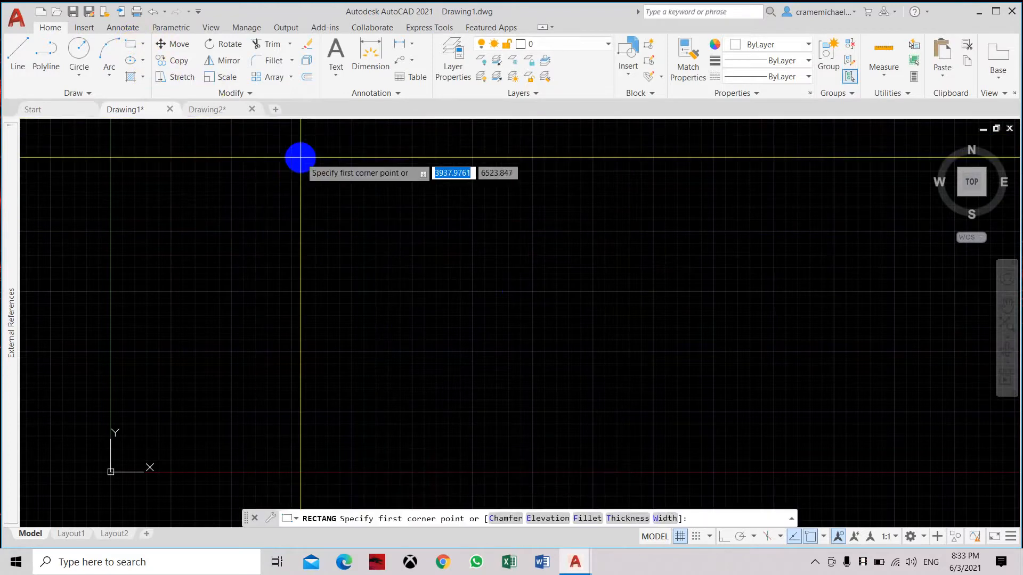
{"action": "left_click", "coordinate": [301, 157]}
{"action": "type", "text": "5000"}
{"action": "key", "text": "Tab"}
{"action": "type", "text": "30"}
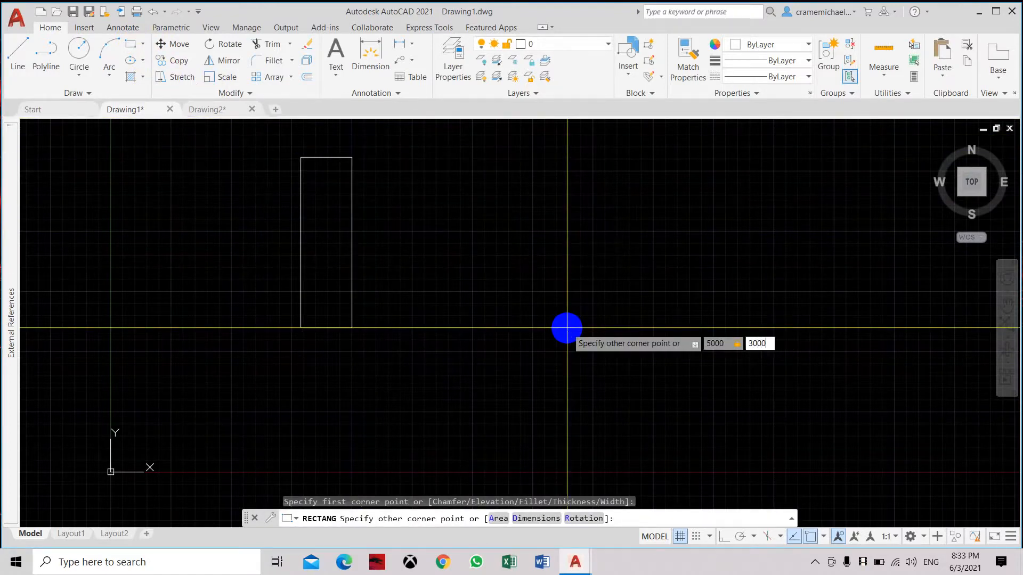
{"action": "key", "text": "Return"}
- Draw a second 5000 by 3000 mm rectangle to the right of the first one
{"action": "type", "text": "z"}
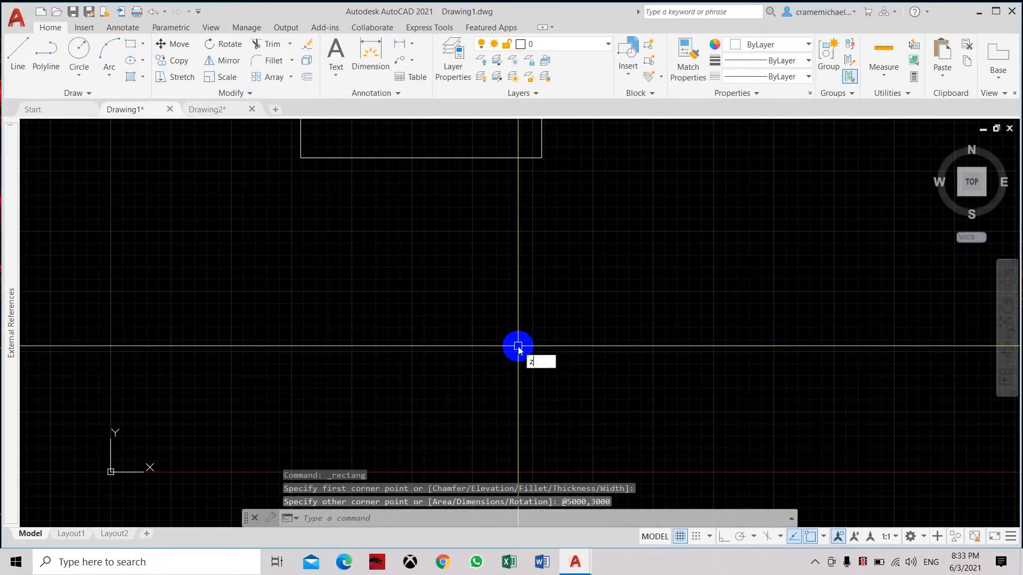
{"action": "key", "text": "Return"}
{"action": "type", "text": "e"}
{"action": "key", "text": "Return"}
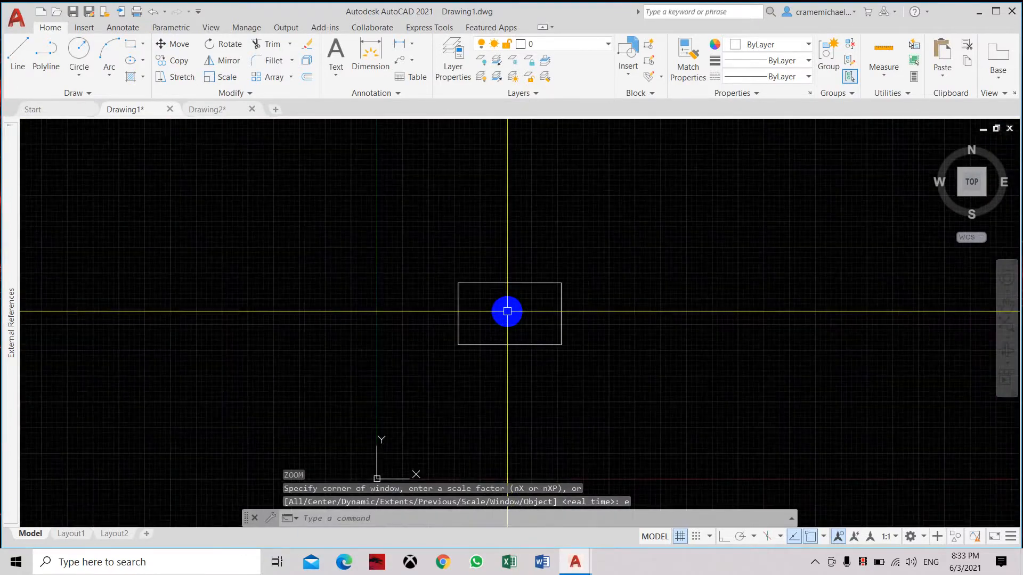
{"action": "mouse_move", "coordinate": [493, 301]}
{"action": "middle_mouse_down"}
{"action": "mouse_move", "coordinate": [461, 263]}
{"action": "mouse_move", "coordinate": [367, 248]}
{"action": "middle_mouse_up"}
{"action": "left_click", "coordinate": [130, 42]}
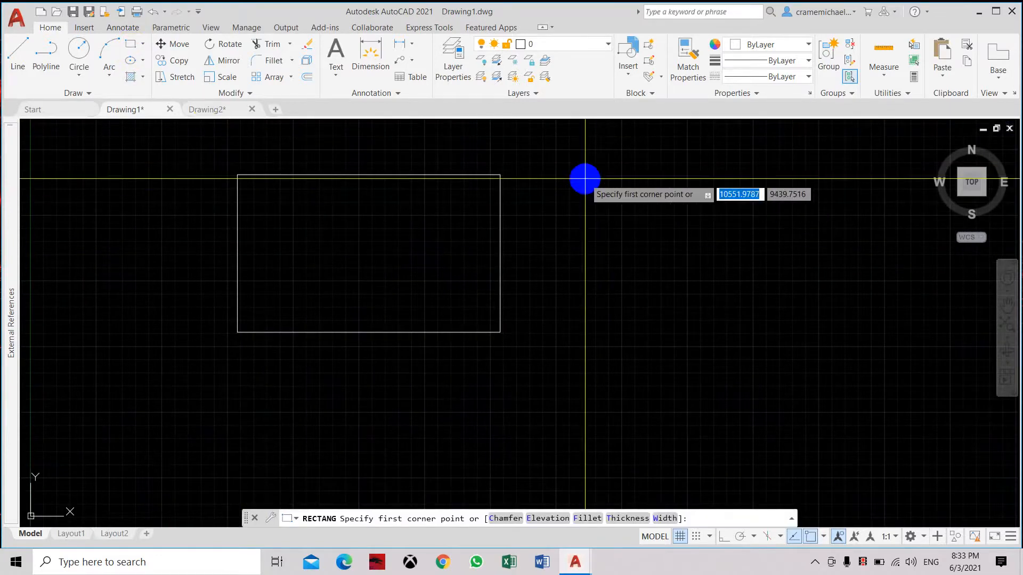
{"action": "left_click", "coordinate": [595, 171]}
{"action": "type", "text": "5000"}
{"action": "key", "text": "Tab"}
{"action": "type", "text": "3000"}
{"action": "key", "text": "Return"}
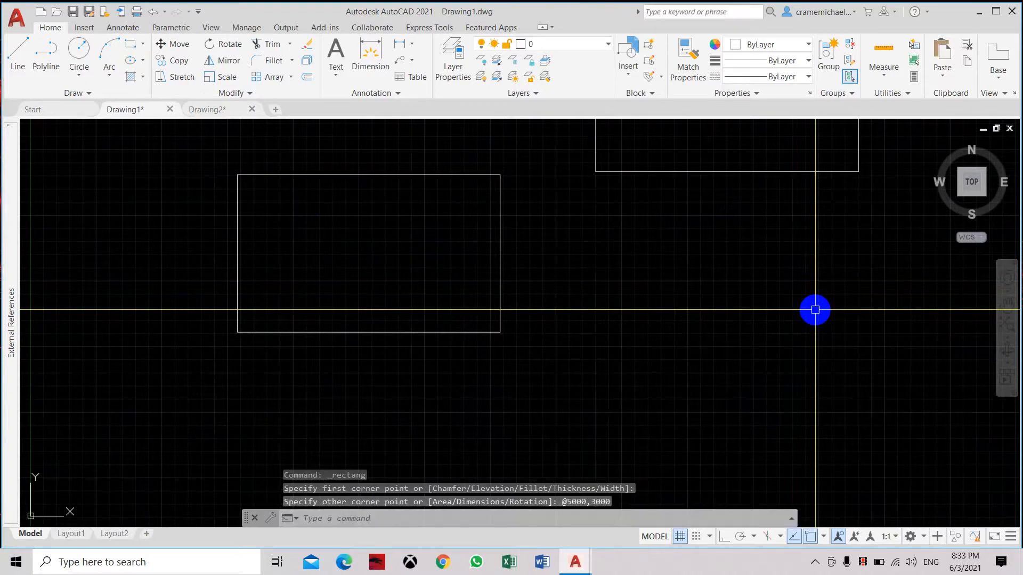
- Move the second rectangle by its lower-left corner so its base lines up with the first rectangle's bottom edge
{"action": "scroll", "coordinate": [738, 293], "scroll_direction": "down", "scroll_amount": 4}
{"action": "left_click", "coordinate": [684, 174]}
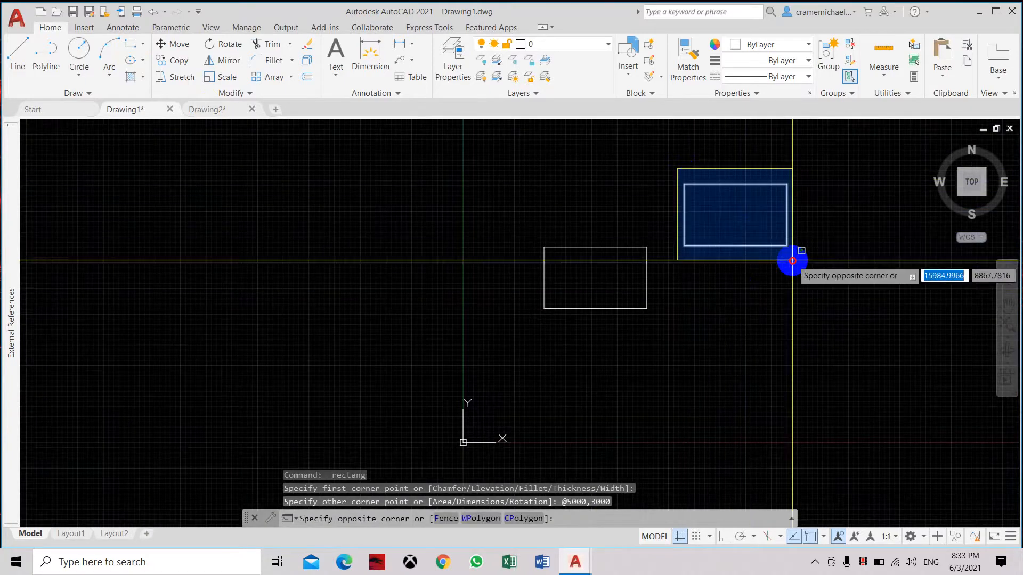
{"action": "left_click", "coordinate": [804, 267]}
{"action": "left_click", "coordinate": [173, 44]}
{"action": "left_click", "coordinate": [683, 245]}
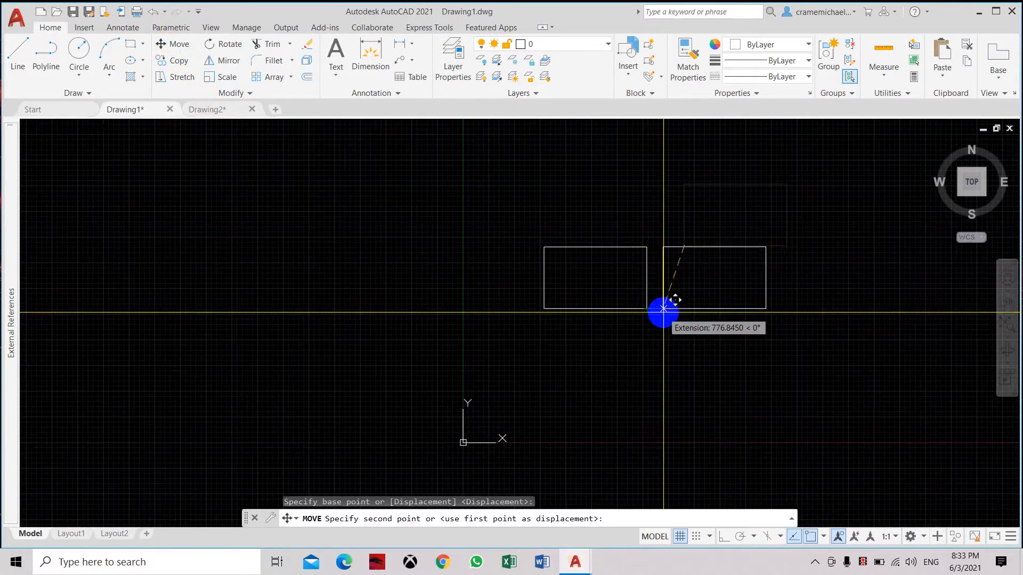
{"action": "left_click", "coordinate": [685, 309]}
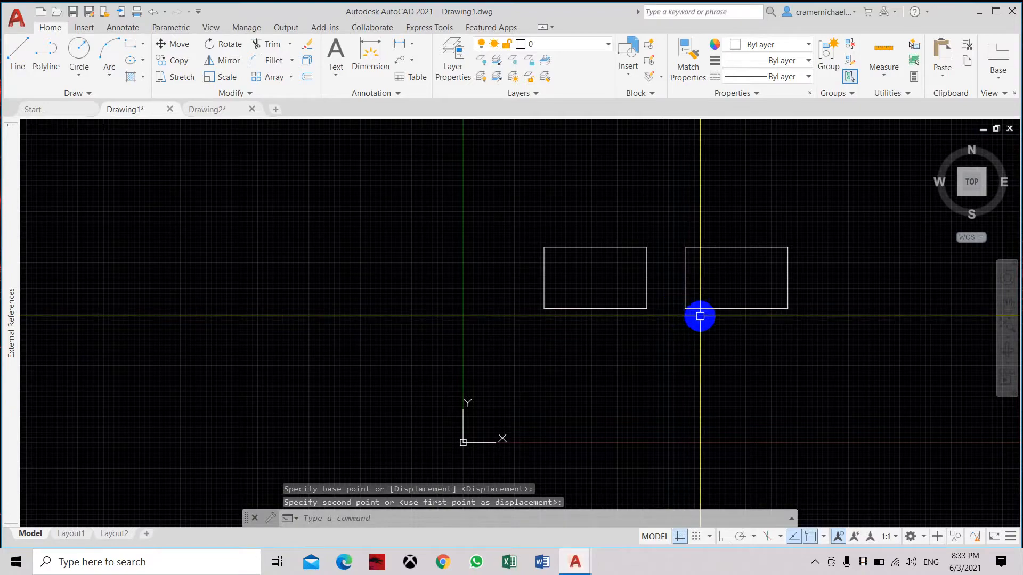
{"action": "key", "text": "Escape"}
- Make Standard the current dimension style in the Dimension Style Manager
{"action": "scroll", "coordinate": [699, 315], "scroll_direction": "up", "scroll_amount": 2}
{"action": "middle_click_drag", "start_coordinate": [593, 230], "coordinate": [488, 228]}
{"action": "scroll", "coordinate": [433, 208], "scroll_direction": "up", "scroll_amount": 4}
{"action": "middle_click_drag", "start_coordinate": [433, 208], "coordinate": [290, 171]}
{"action": "scroll", "coordinate": [290, 171], "scroll_direction": "down", "scroll_amount": 4}
{"action": "left_click", "coordinate": [123, 28]}
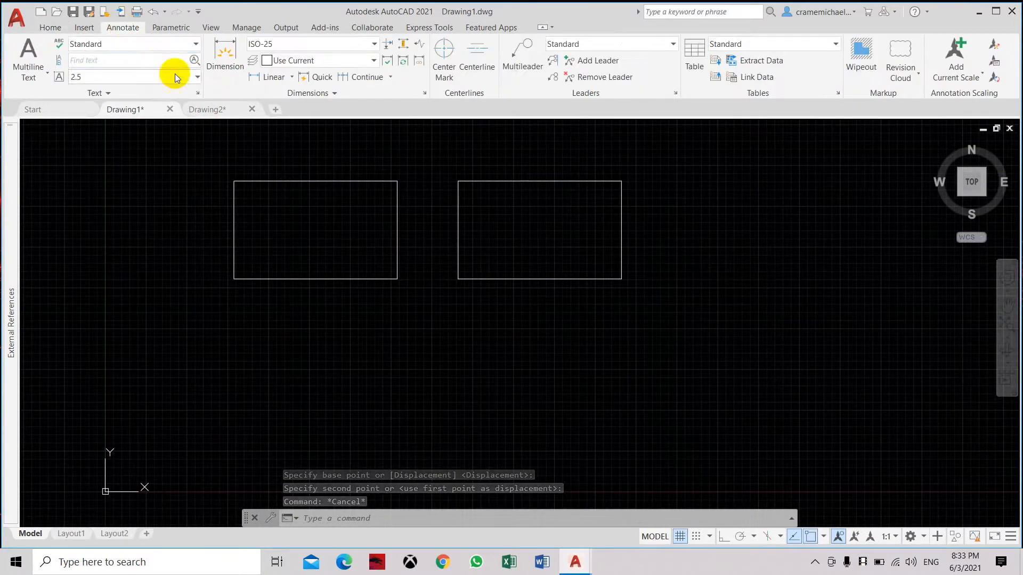
{"action": "middle_click_drag", "start_coordinate": [320, 196], "coordinate": [370, 240]}
{"action": "scroll", "coordinate": [368, 239], "scroll_direction": "up", "scroll_amount": 4}
{"action": "scroll", "coordinate": [341, 207], "scroll_direction": "down", "scroll_amount": 2}
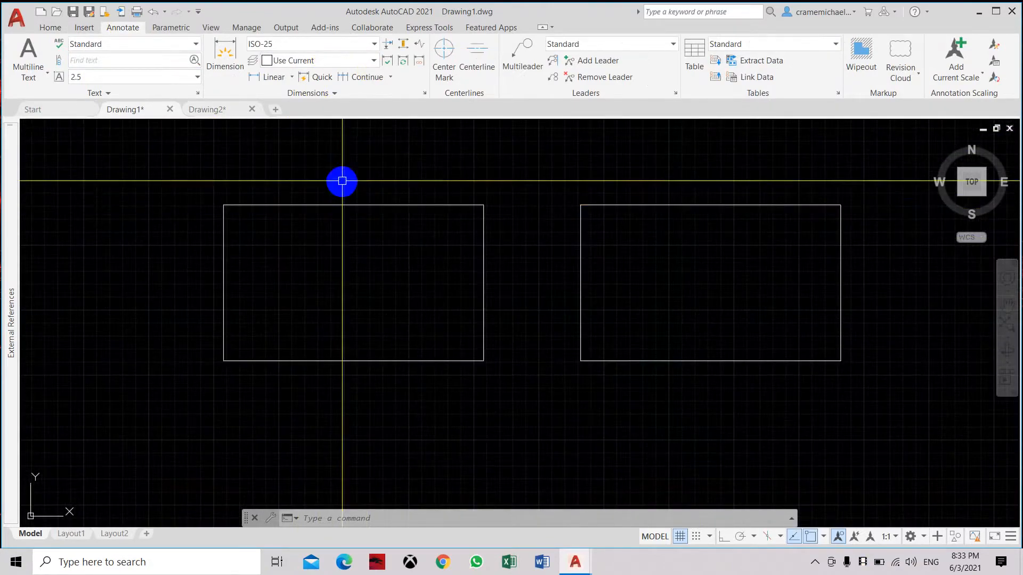
{"action": "left_click", "coordinate": [374, 45]}
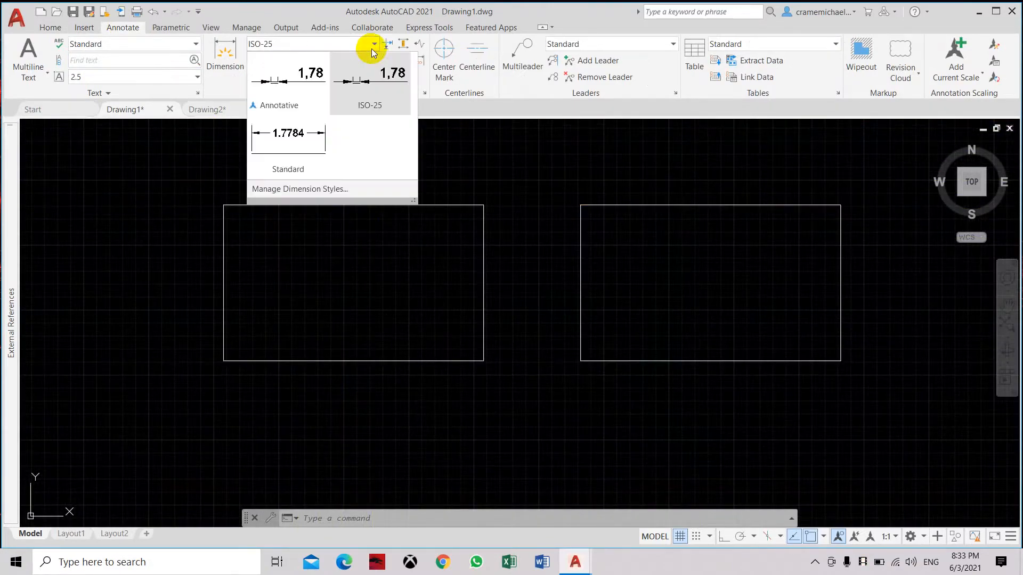
{"action": "left_click", "coordinate": [465, 102]}
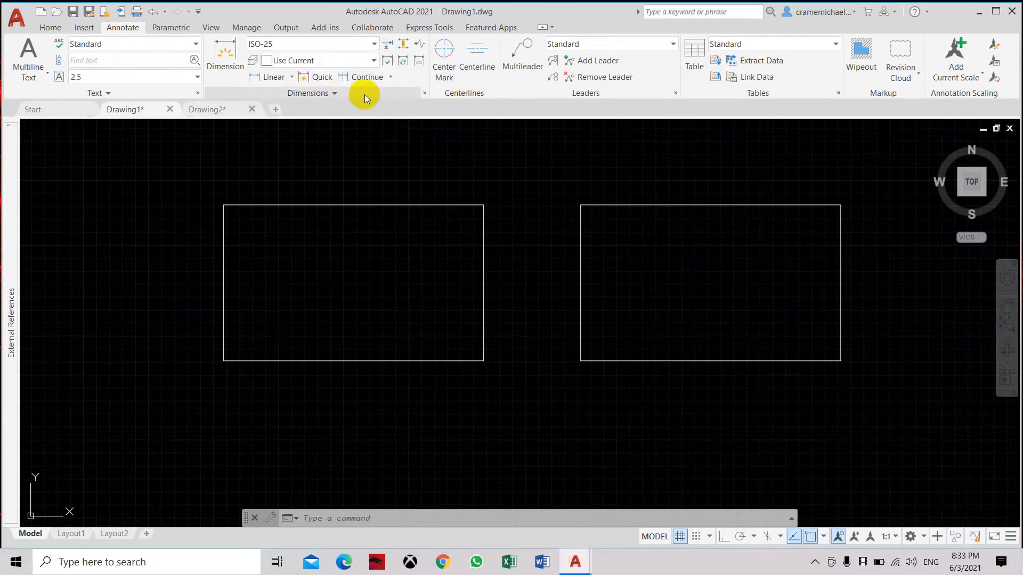
{"action": "left_click", "coordinate": [424, 94]}
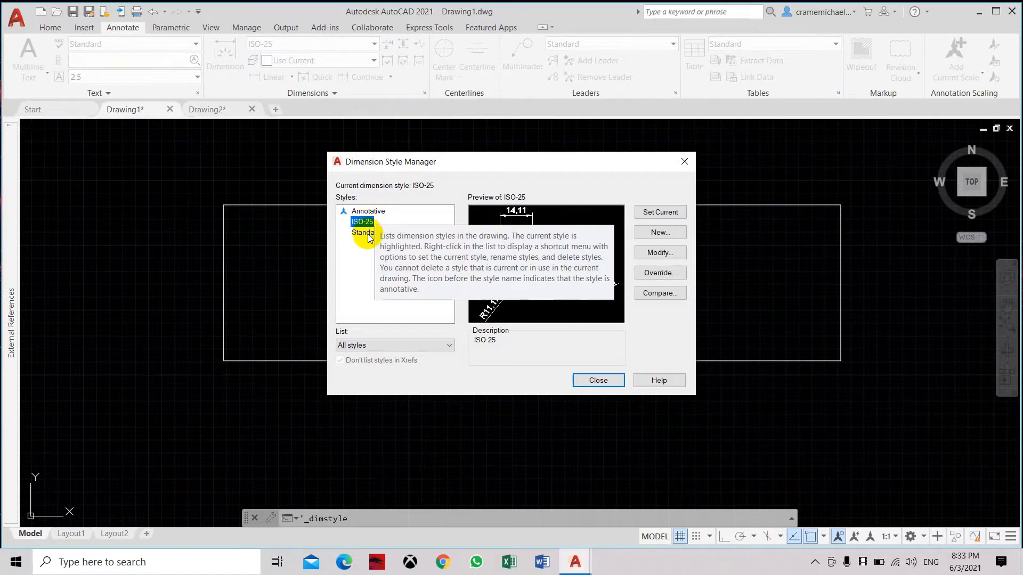
{"action": "left_click", "coordinate": [367, 232]}
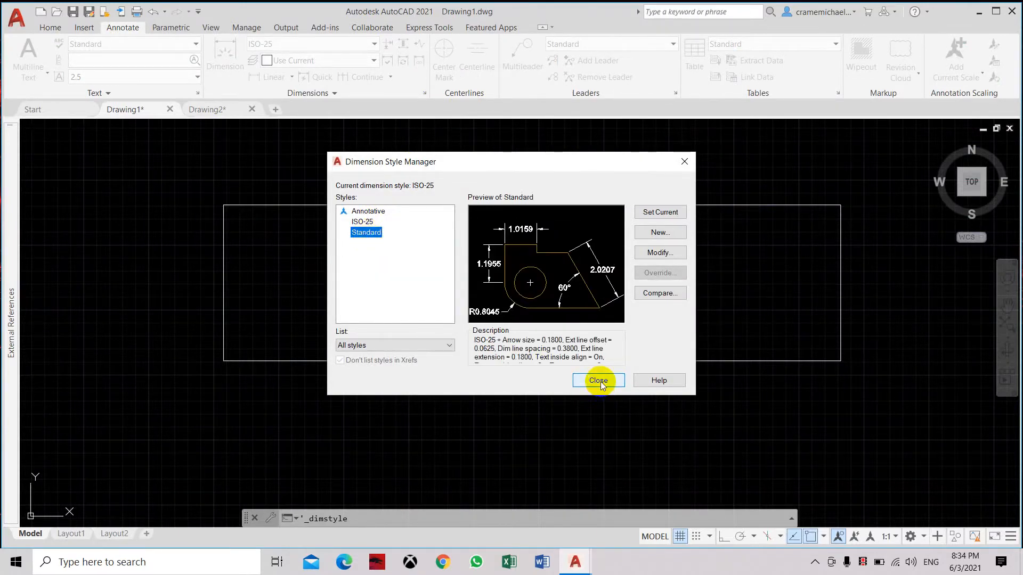
{"action": "double_click", "coordinate": [366, 233]}
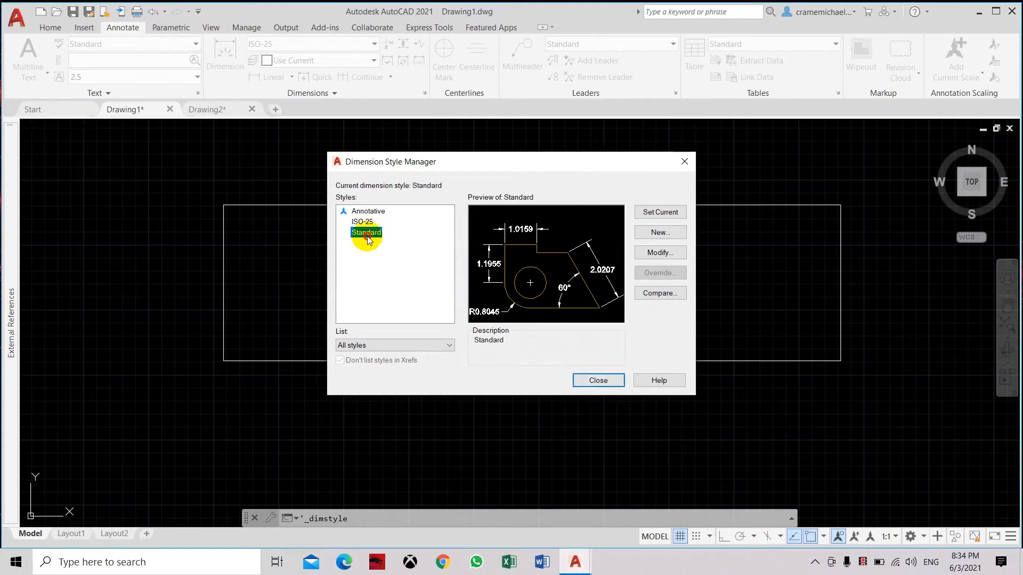
{"action": "left_click", "coordinate": [601, 380]}
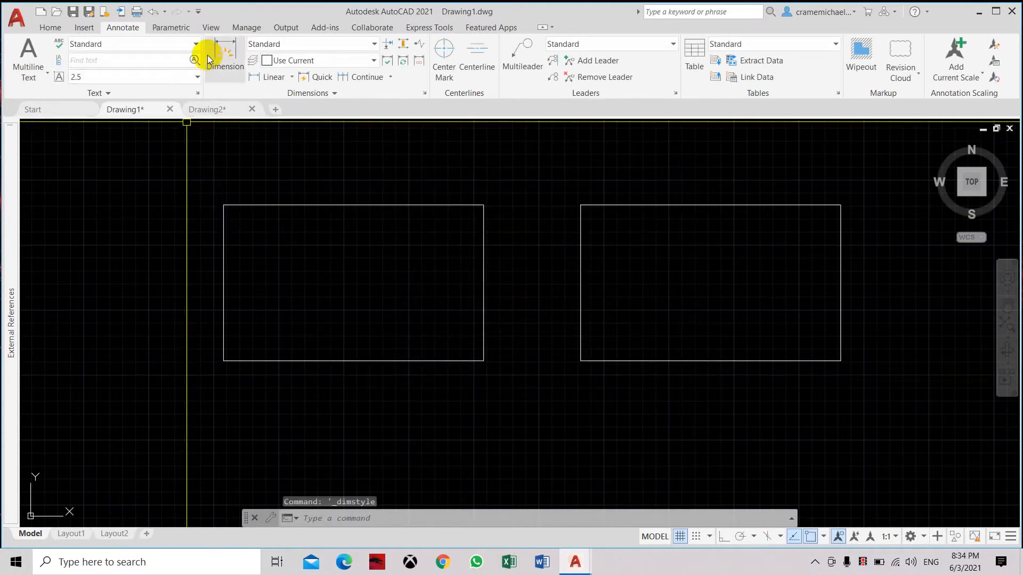
- Dimension the left rectangle's top edge and left edge, placing both dimension lines outside the rectangle
{"action": "left_click", "coordinate": [214, 54]}
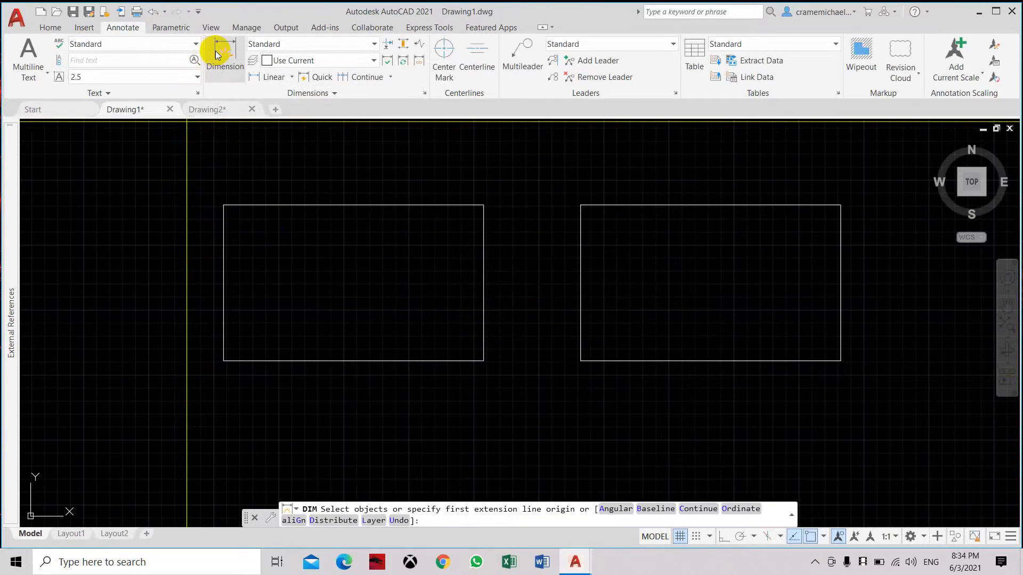
{"action": "left_click", "coordinate": [223, 205]}
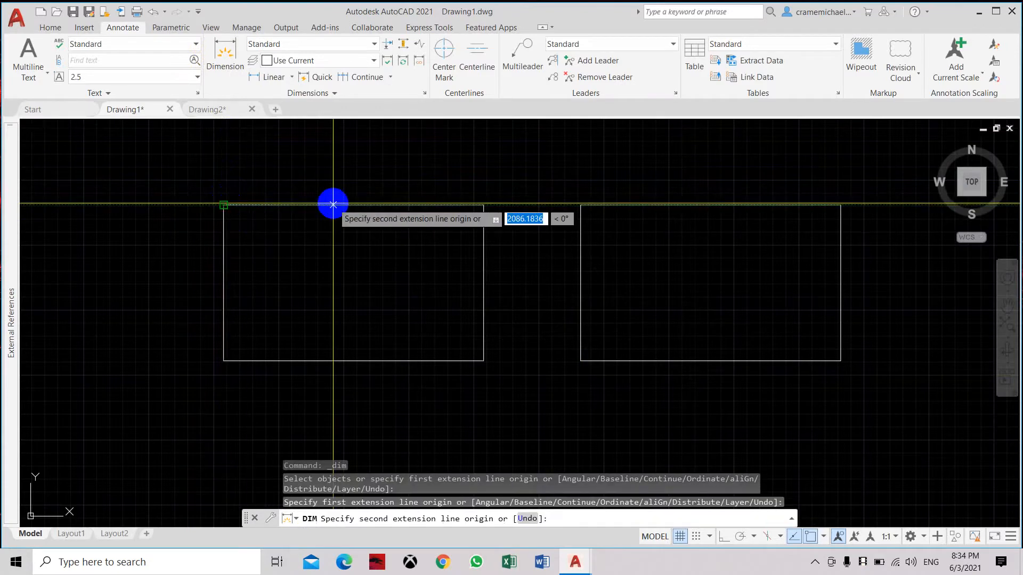
{"action": "left_click", "coordinate": [483, 205]}
{"action": "left_click", "coordinate": [409, 163]}
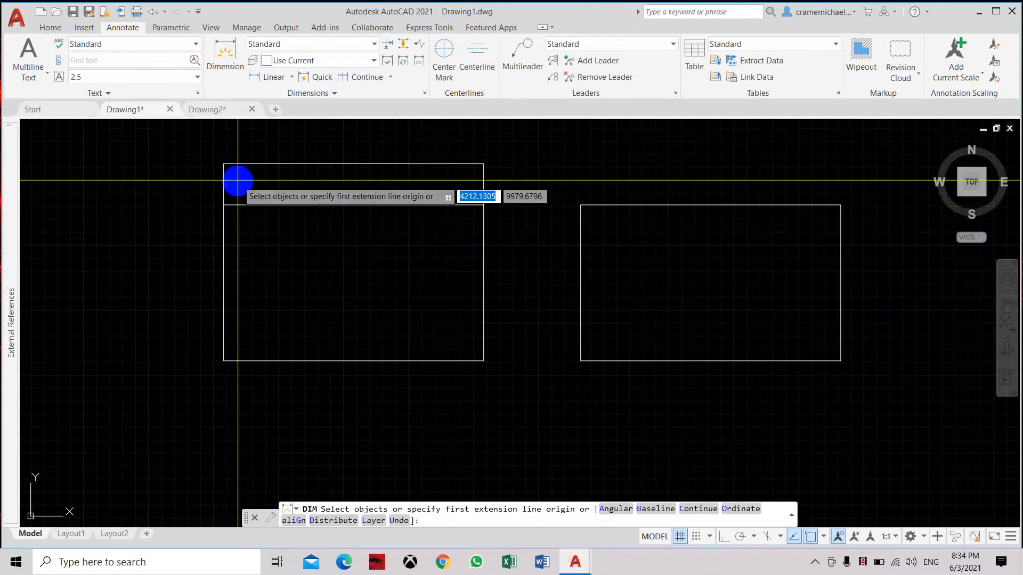
{"action": "left_click", "coordinate": [230, 75]}
{"action": "left_click", "coordinate": [223, 204]}
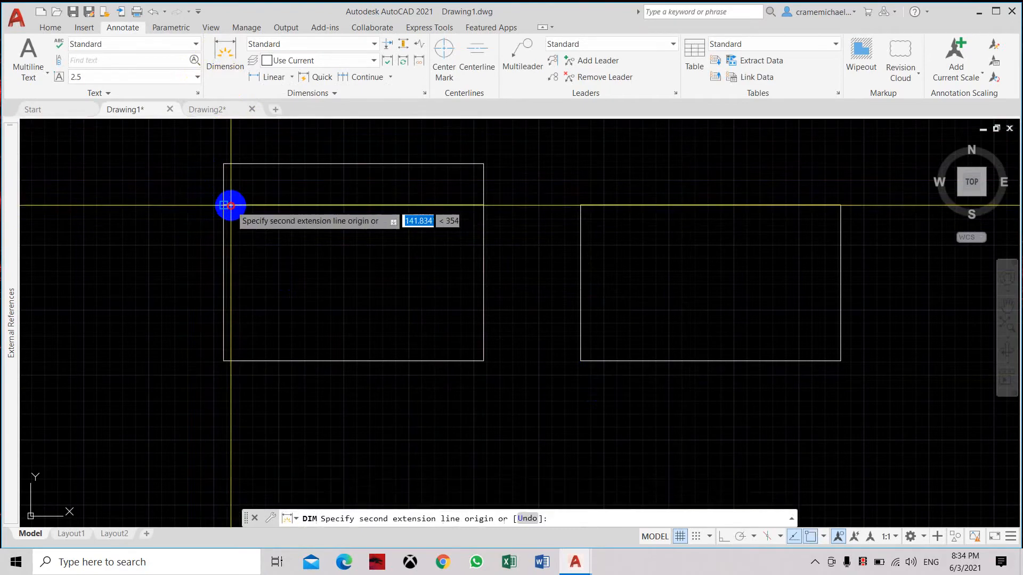
{"action": "left_click", "coordinate": [223, 343]}
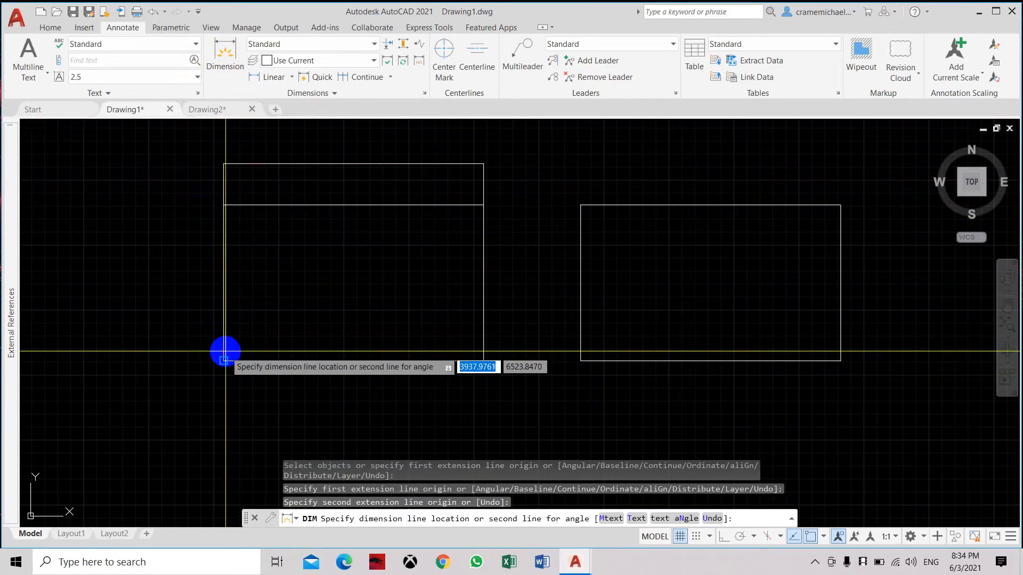
{"action": "left_click", "coordinate": [188, 305]}
- Examine the text and arrows of the left rectangle's dimensions at close range
{"action": "scroll", "coordinate": [330, 170], "scroll_direction": "up", "scroll_amount": 2}
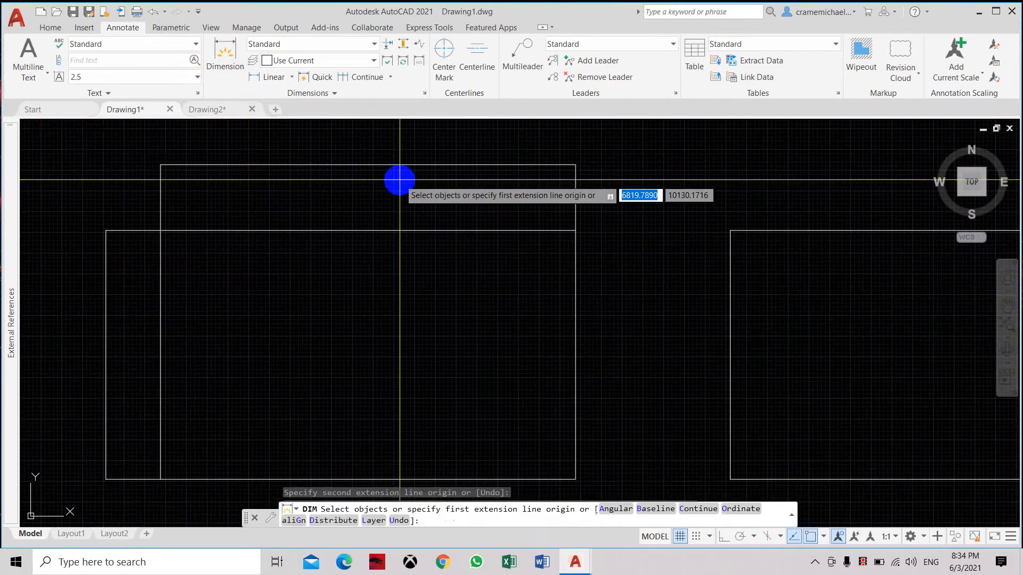
{"action": "scroll", "coordinate": [378, 168], "scroll_direction": "up", "scroll_amount": 6}
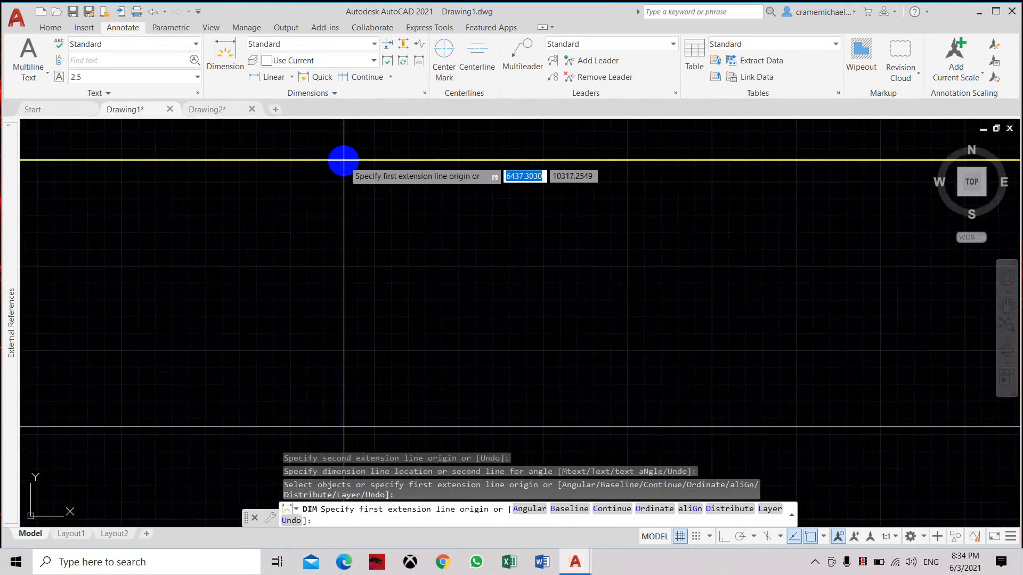
{"action": "scroll", "coordinate": [413, 156], "scroll_direction": "down", "scroll_amount": 5}
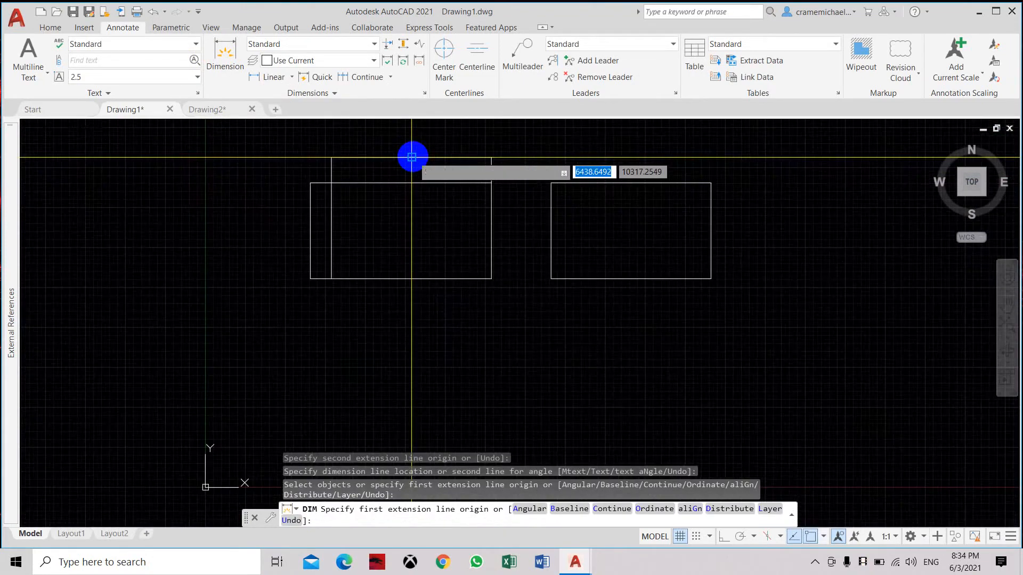
{"action": "scroll", "coordinate": [394, 178], "scroll_direction": "up", "scroll_amount": 2}
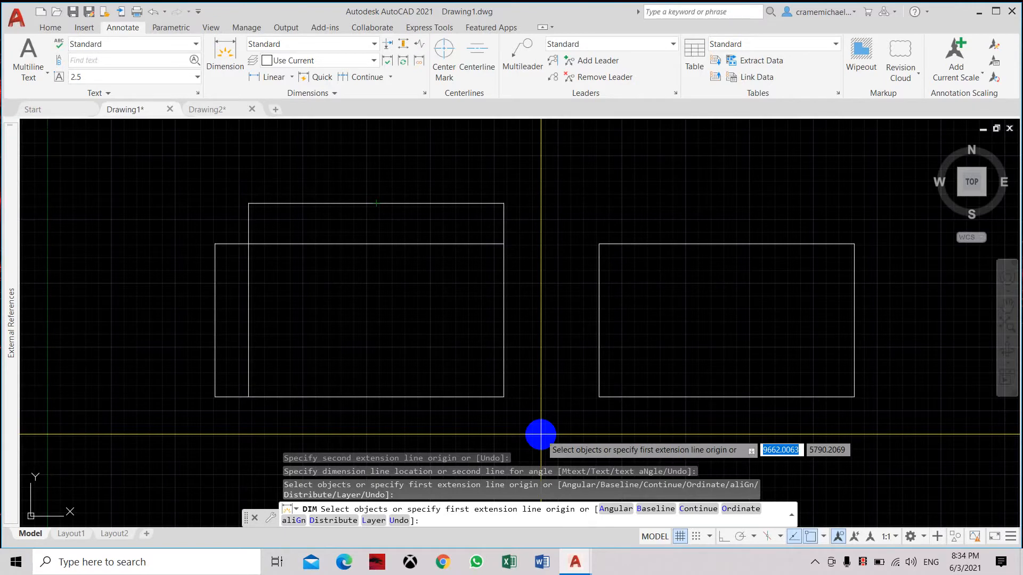
{"action": "middle_click_drag", "start_coordinate": [532, 384], "coordinate": [440, 376]}
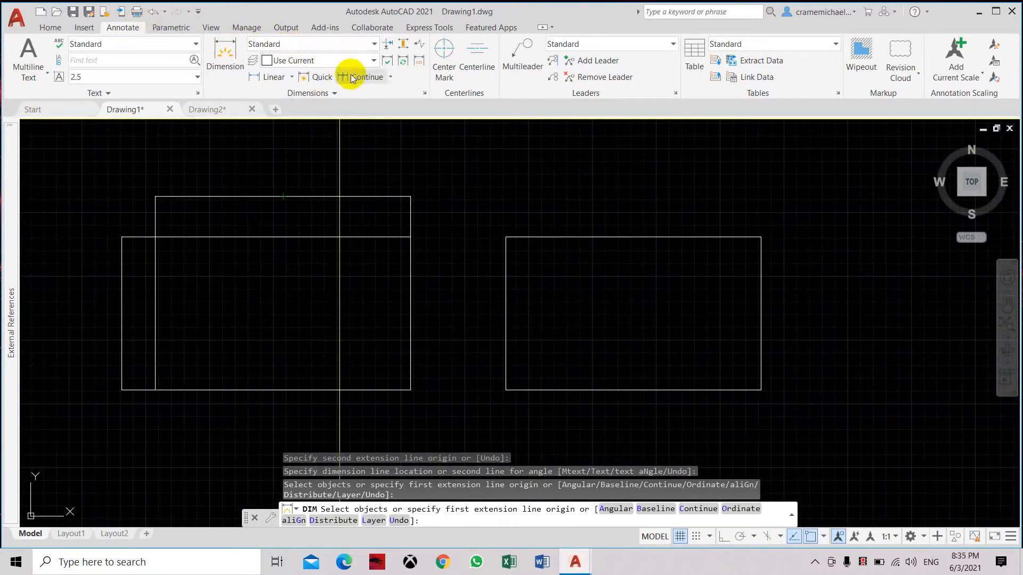
- Create a new dimension style based on Standard for all dimensions, keeping its default settings
{"action": "left_click", "coordinate": [425, 92]}
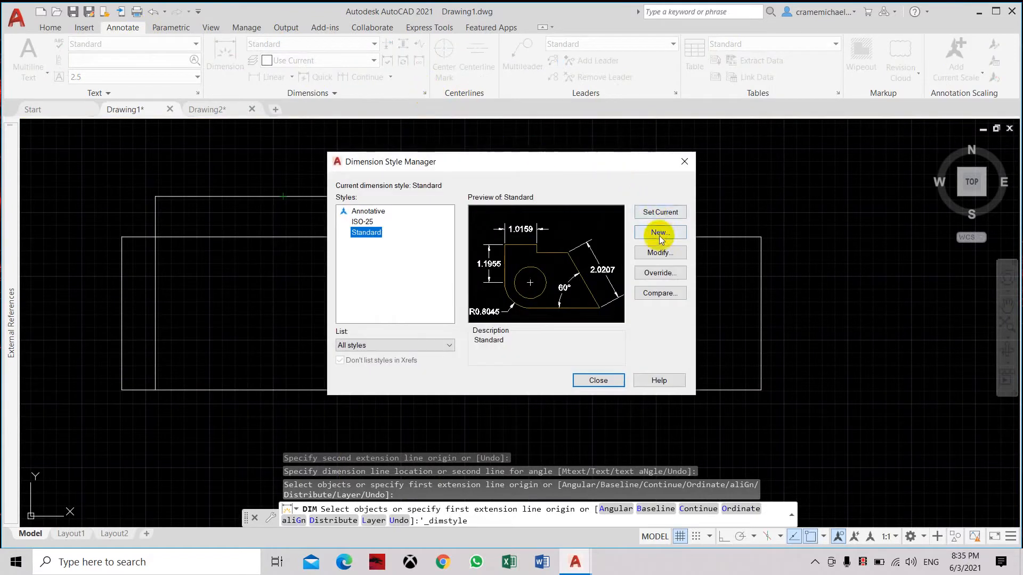
{"action": "right_click", "coordinate": [378, 235]}
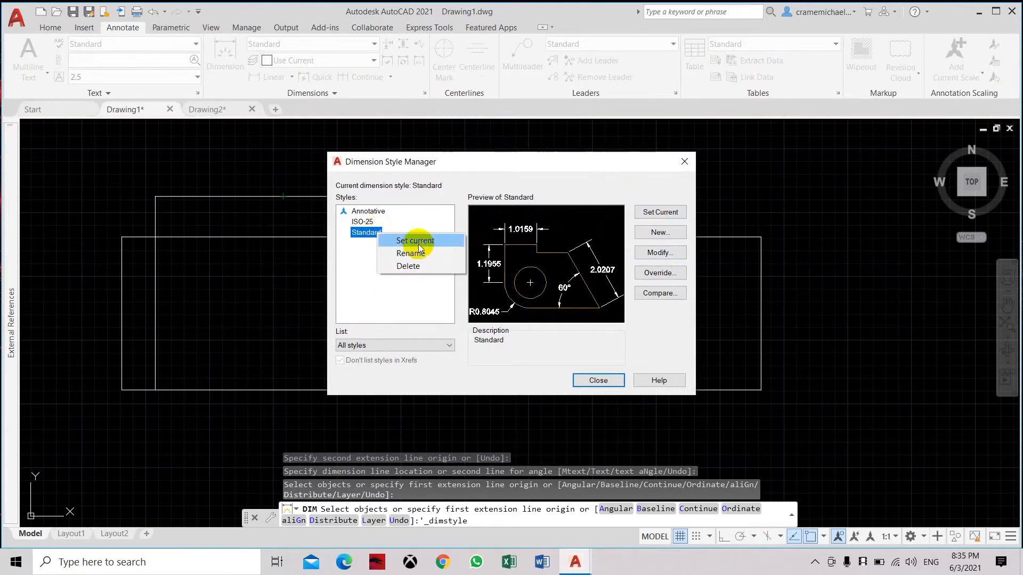
{"action": "left_click", "coordinate": [659, 232]}
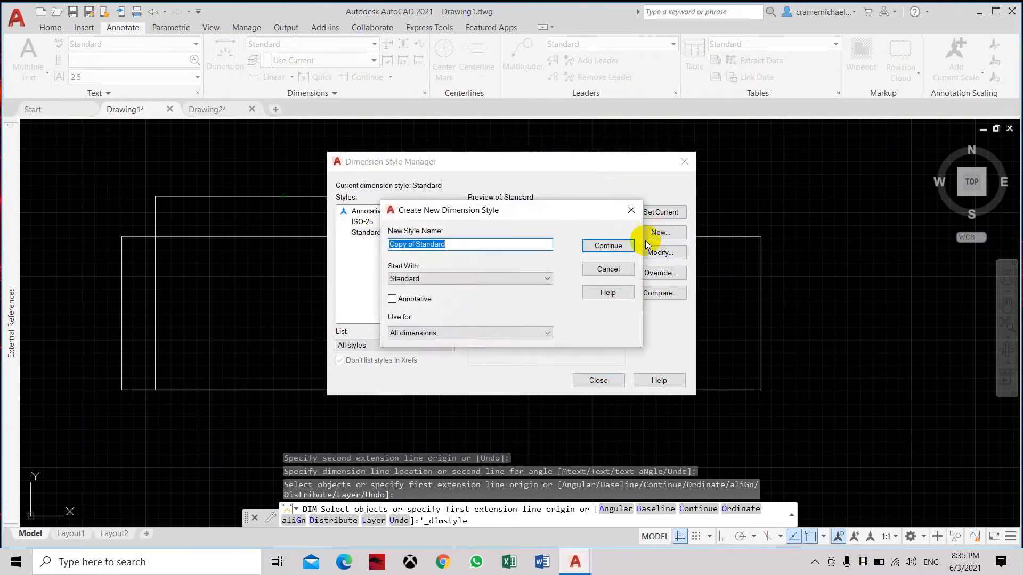
{"action": "left_click", "coordinate": [608, 245]}
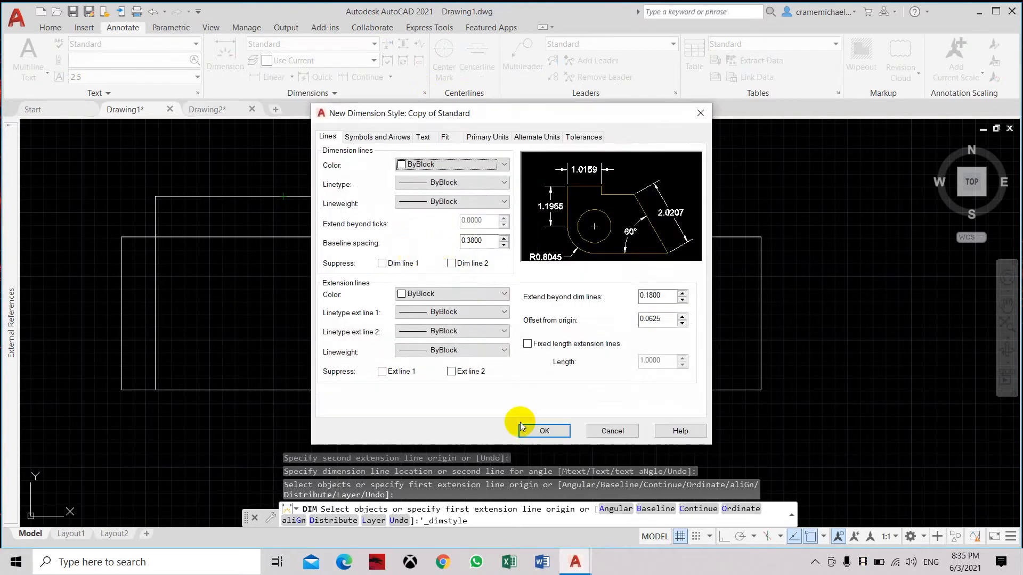
{"action": "left_click", "coordinate": [544, 431]}
- Rename the newly created dimension style as DIM100
{"action": "right_click", "coordinate": [377, 227]}
{"action": "left_click", "coordinate": [405, 243]}
{"action": "type", "text": "DIM"}
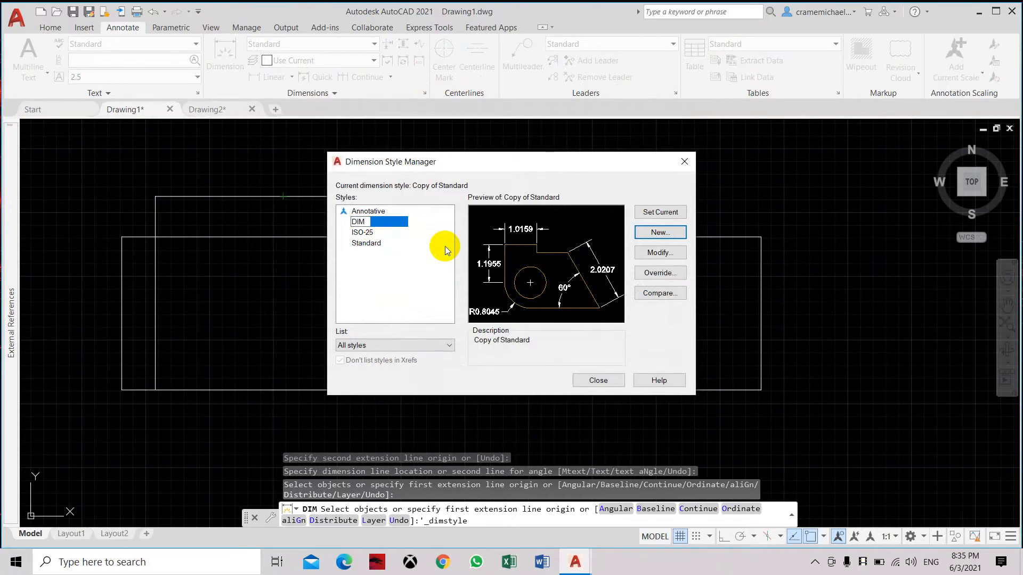
{"action": "type", "text": "100"}
{"action": "key", "text": "Return"}
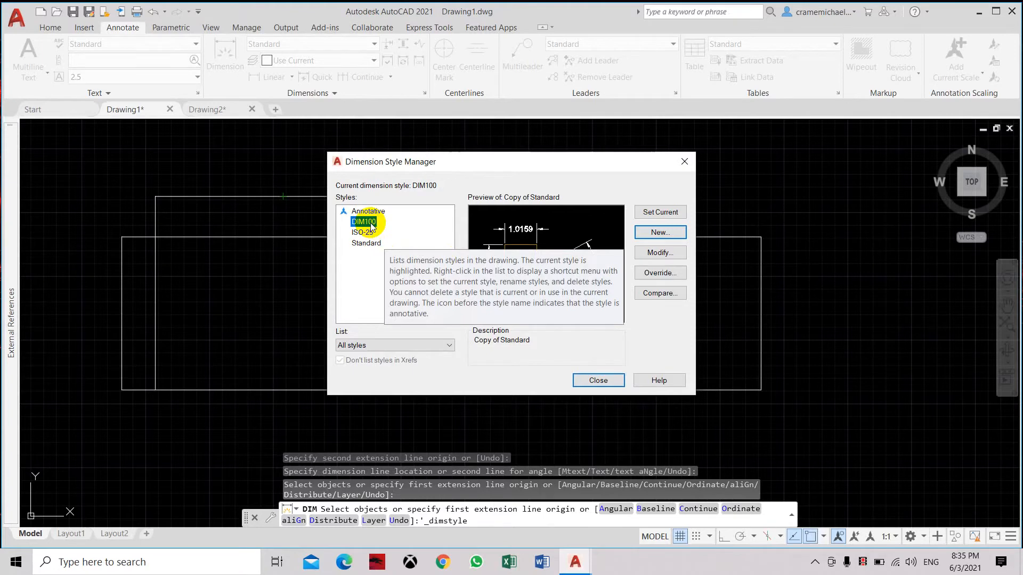
- Modify DIM100 so its dimension lines are red with a baseline spacing of 100
{"action": "left_click", "coordinate": [661, 254]}
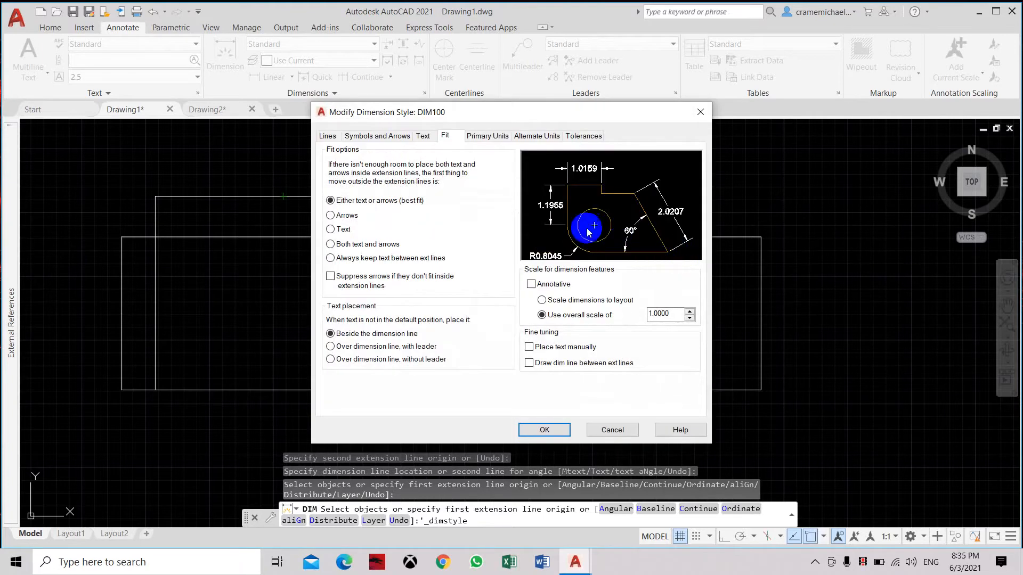
{"action": "left_click", "coordinate": [328, 138]}
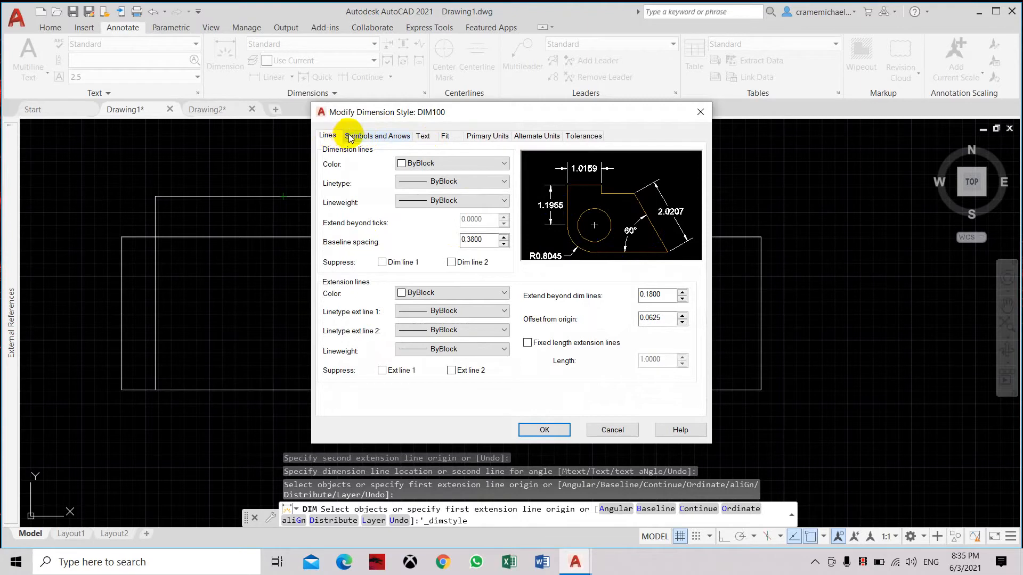
{"action": "left_click", "coordinate": [465, 165]}
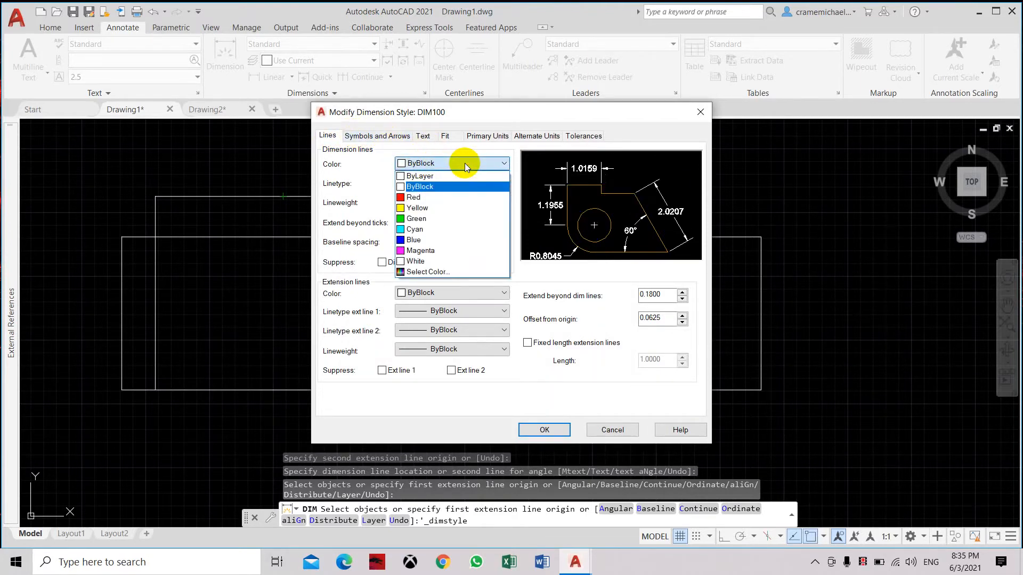
{"action": "left_click", "coordinate": [463, 198]}
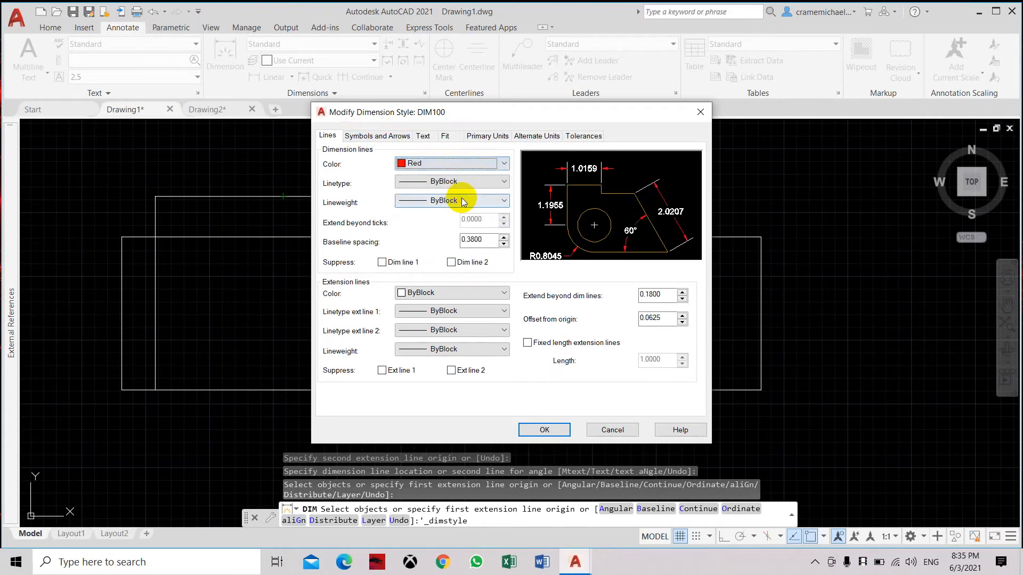
{"action": "left_click", "coordinate": [480, 239]}
{"action": "left_click_drag", "start_coordinate": [480, 239], "coordinate": [456, 247]}
{"action": "type", "text": "1"}
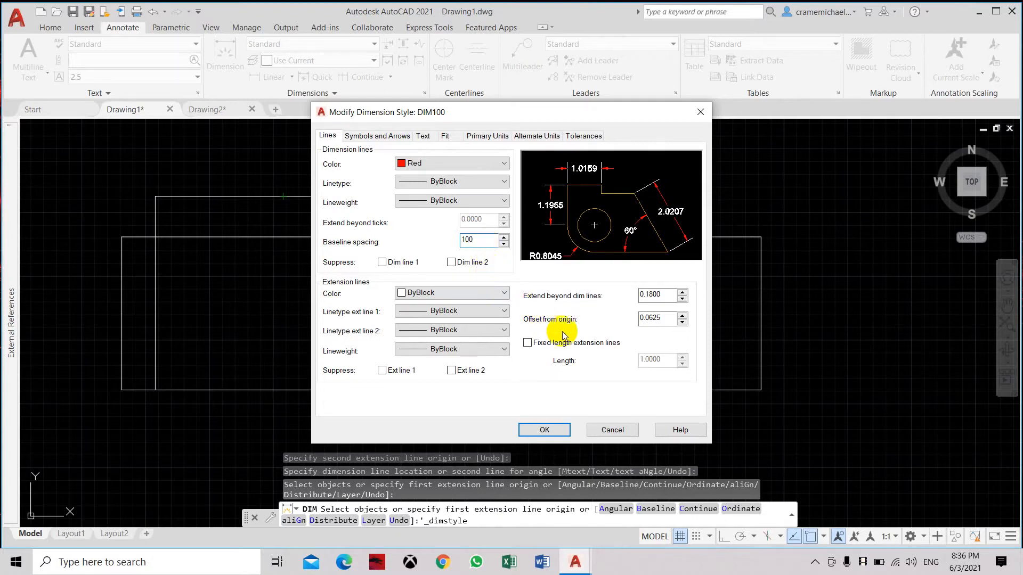
- Make DIM100's extension lines red, extending 100 beyond the dimension lines and offset 100 from the origin
{"action": "left_click_drag", "start_coordinate": [667, 301], "coordinate": [626, 295]}
{"action": "type", "text": "1"}
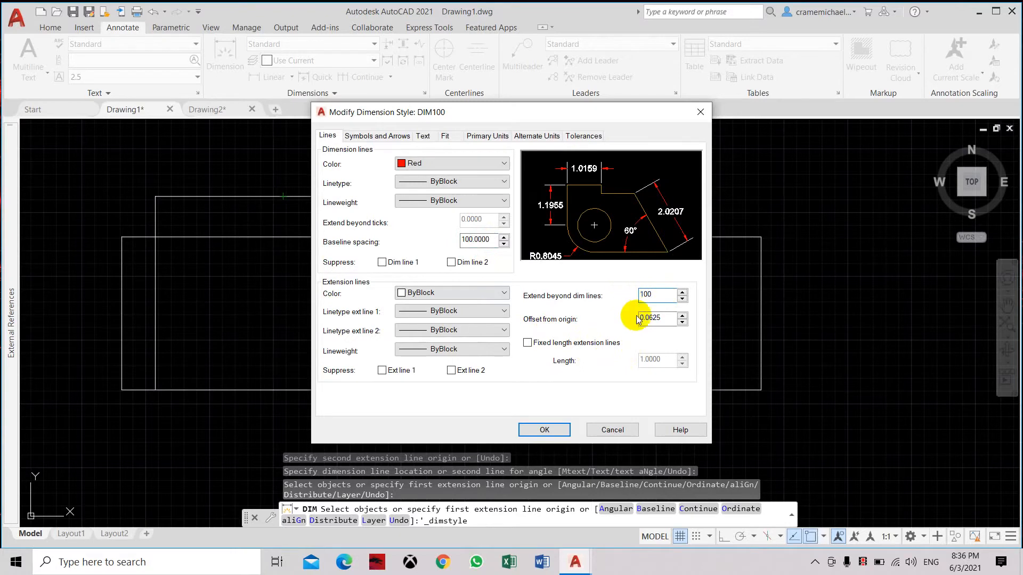
{"action": "left_click_drag", "start_coordinate": [661, 318], "coordinate": [630, 318]}
{"action": "type", "text": "100"}
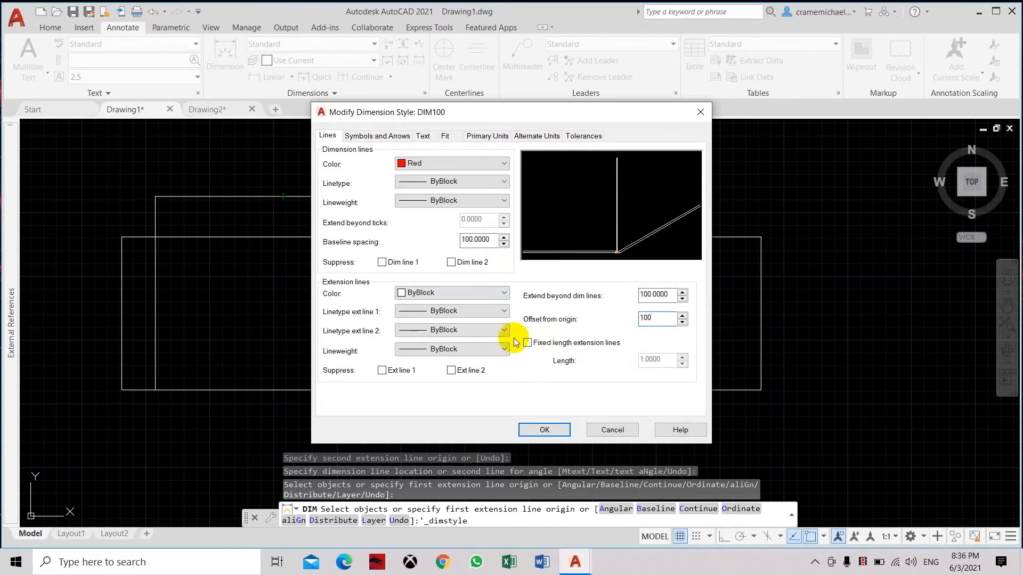
{"action": "left_click", "coordinate": [445, 295]}
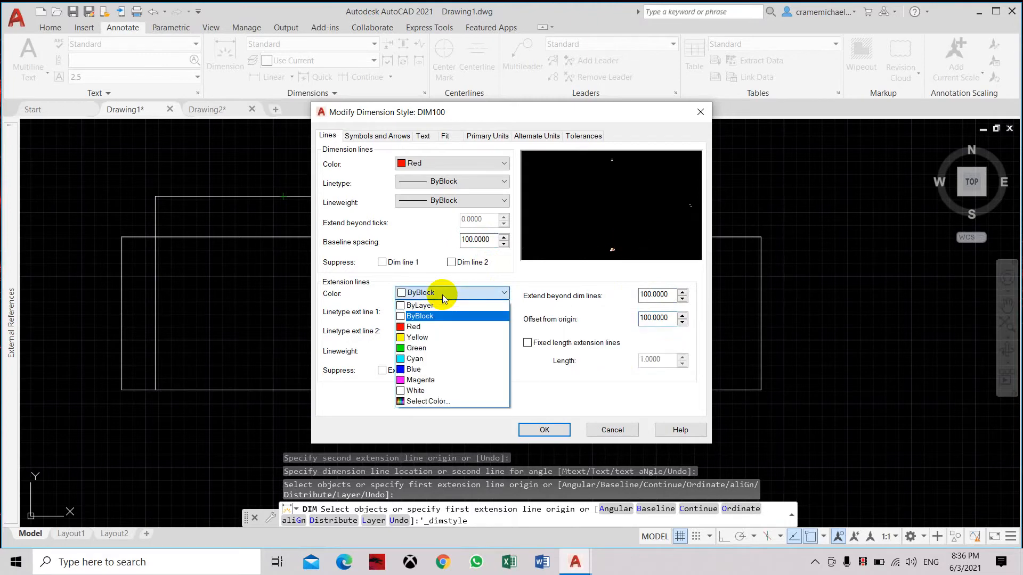
{"action": "left_click", "coordinate": [436, 327]}
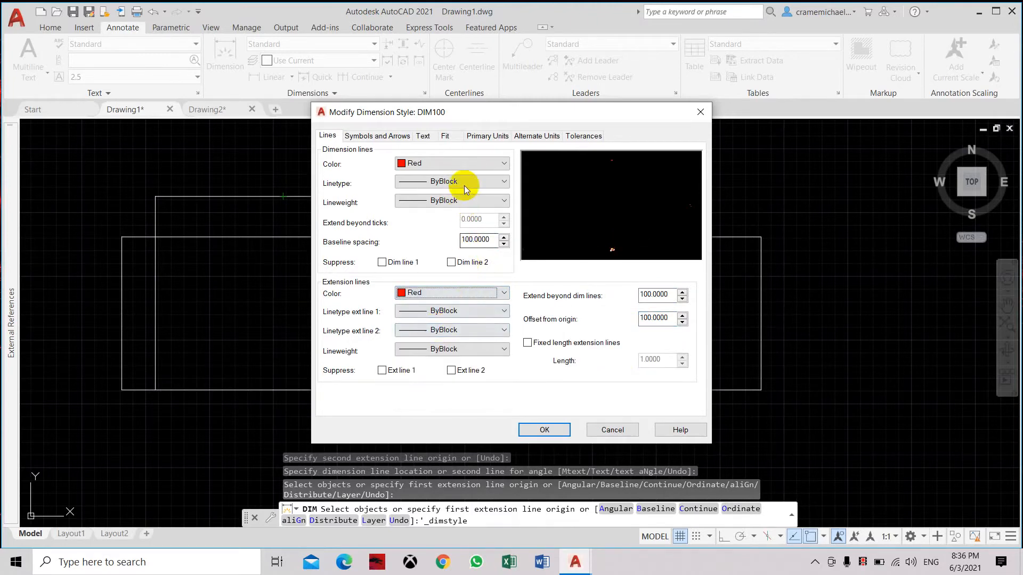
- Set DIM100's arrow size to 200, center mark size to 150 and dimension break size to 100
{"action": "left_click", "coordinate": [396, 138]}
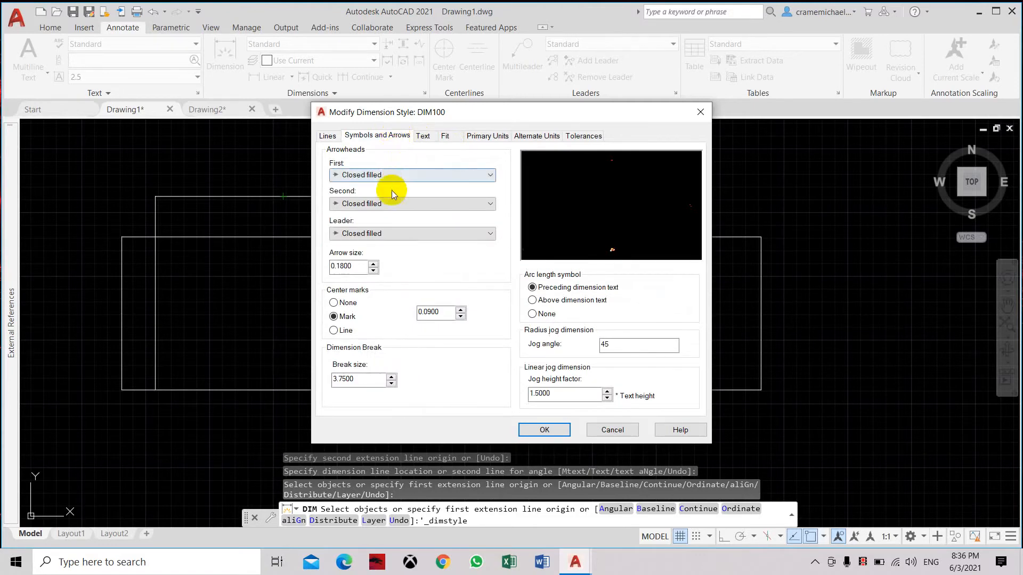
{"action": "left_click_drag", "start_coordinate": [361, 267], "coordinate": [324, 273]}
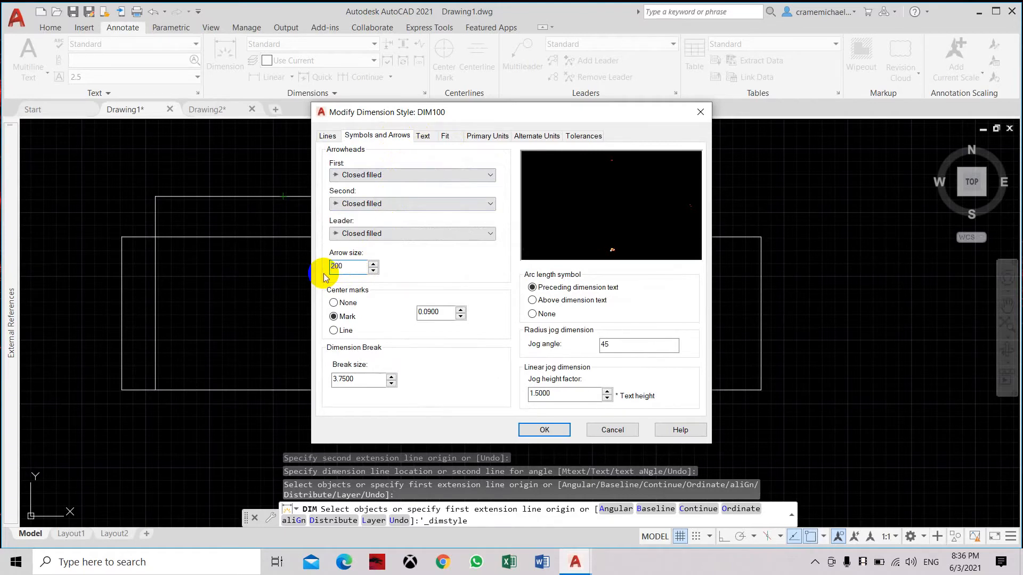
{"action": "left_click_drag", "start_coordinate": [446, 312], "coordinate": [413, 320]}
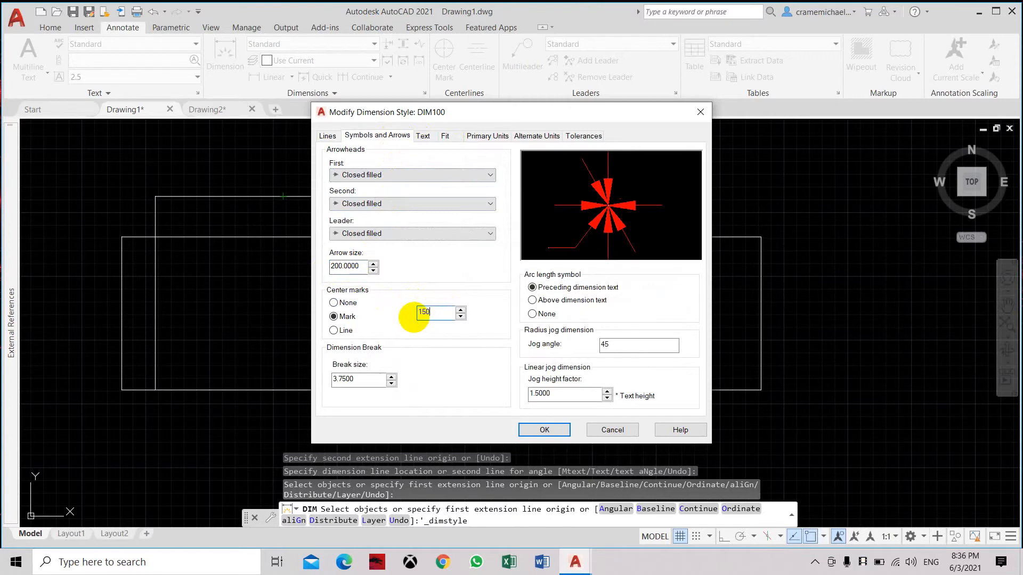
{"action": "left_click_drag", "start_coordinate": [357, 378], "coordinate": [328, 383]}
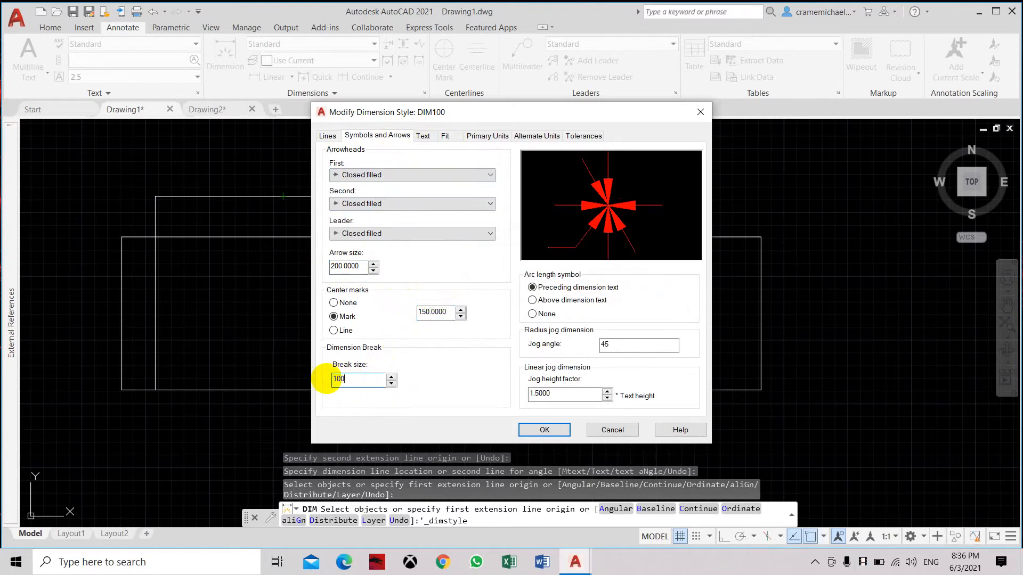
{"action": "left_click", "coordinate": [576, 394]}
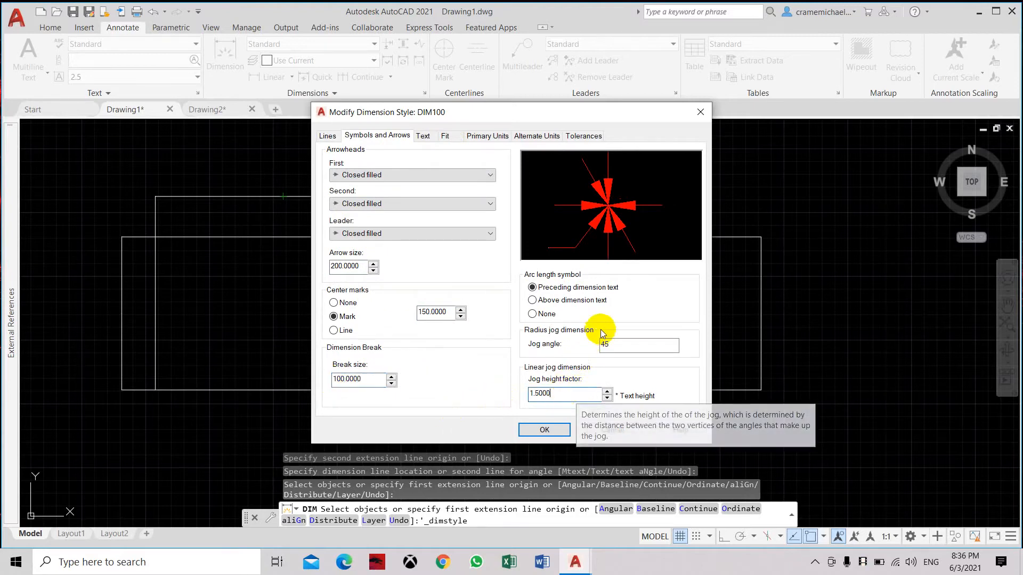
- Make DIM100's dimension text yellow, 250 high and offset 100 from the dimension line
{"action": "left_click", "coordinate": [425, 137]}
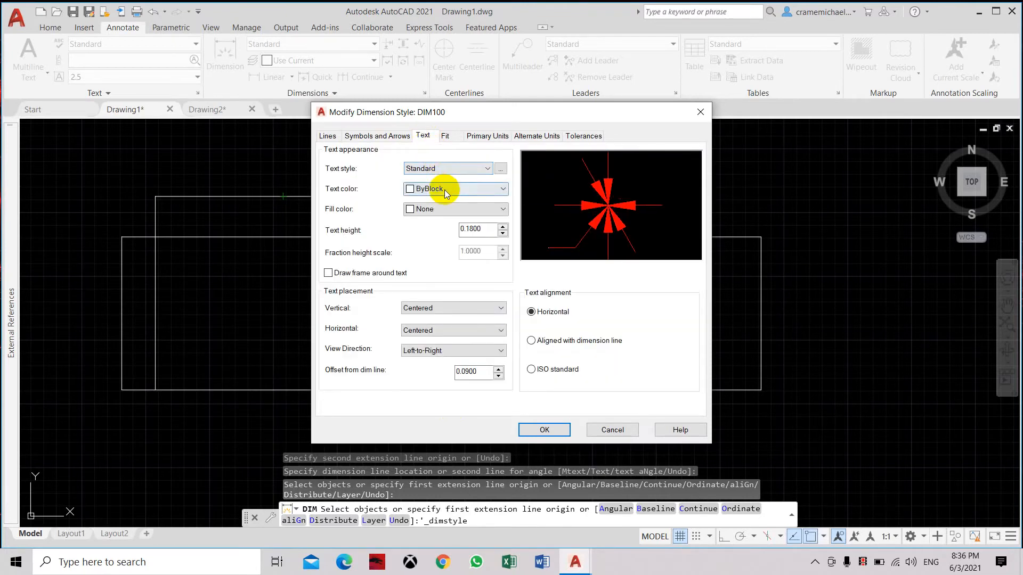
{"action": "left_click", "coordinate": [445, 189]}
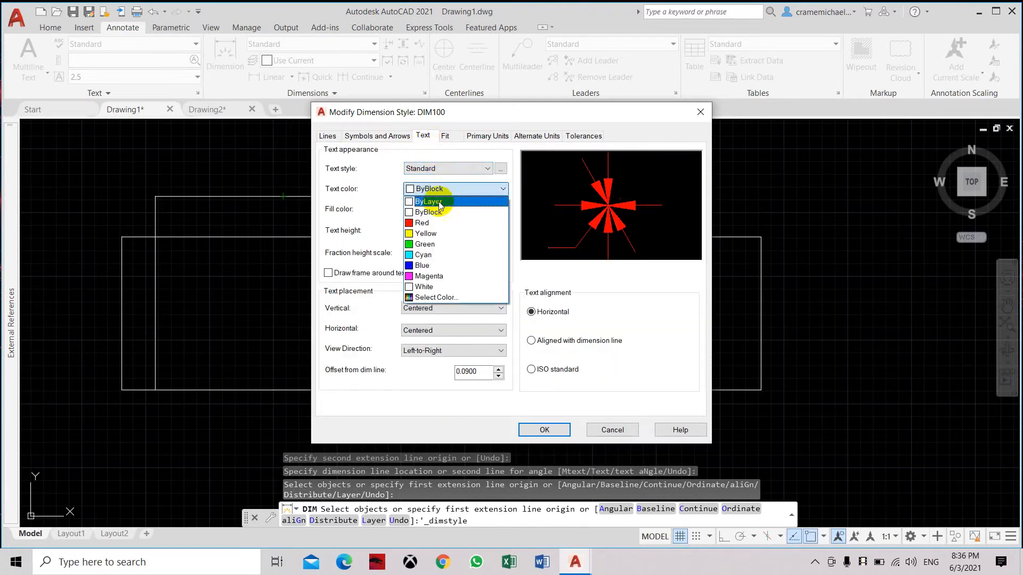
{"action": "left_click", "coordinate": [432, 234]}
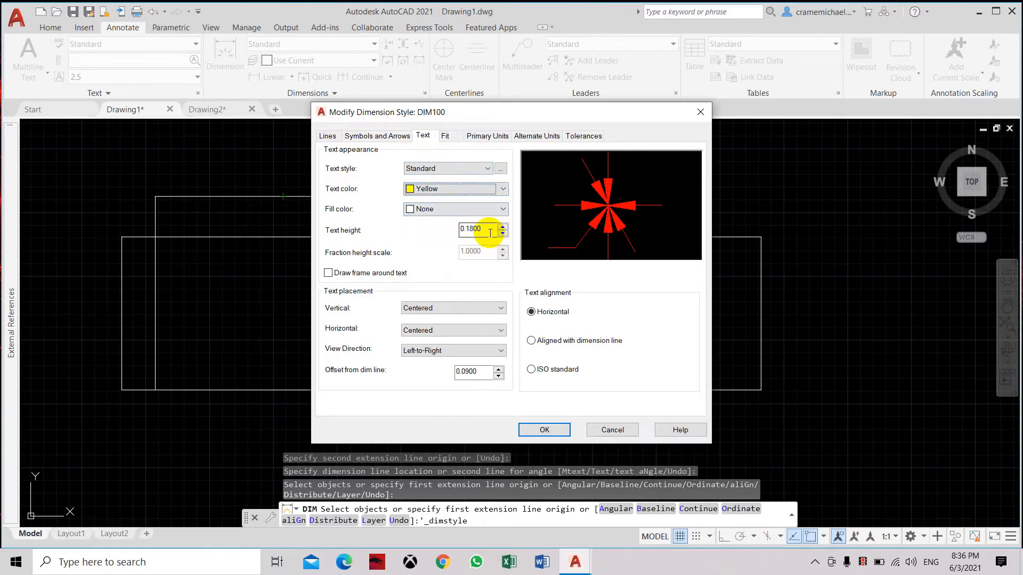
{"action": "double_click", "coordinate": [463, 230]}
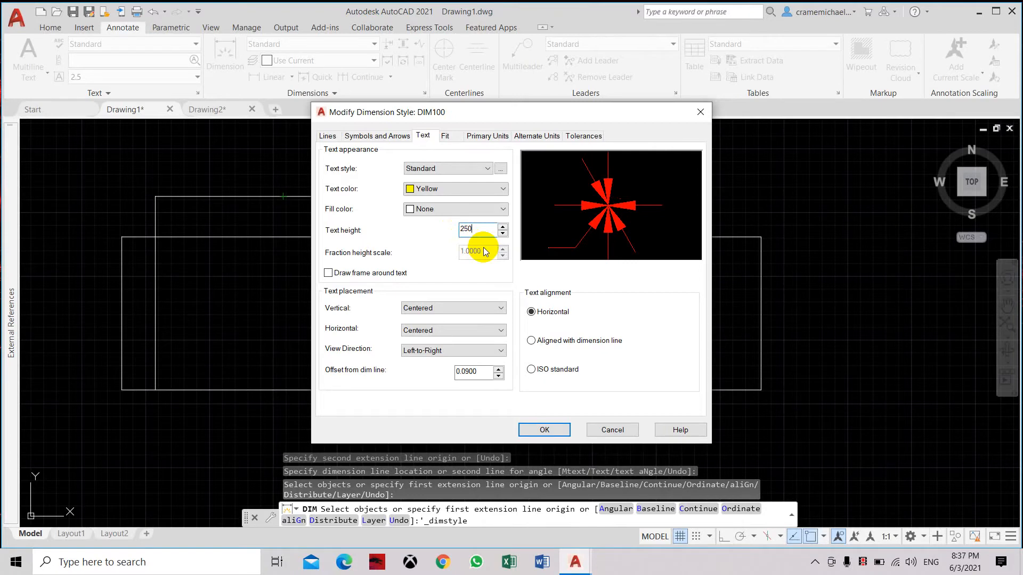
{"action": "key", "text": "Return"}
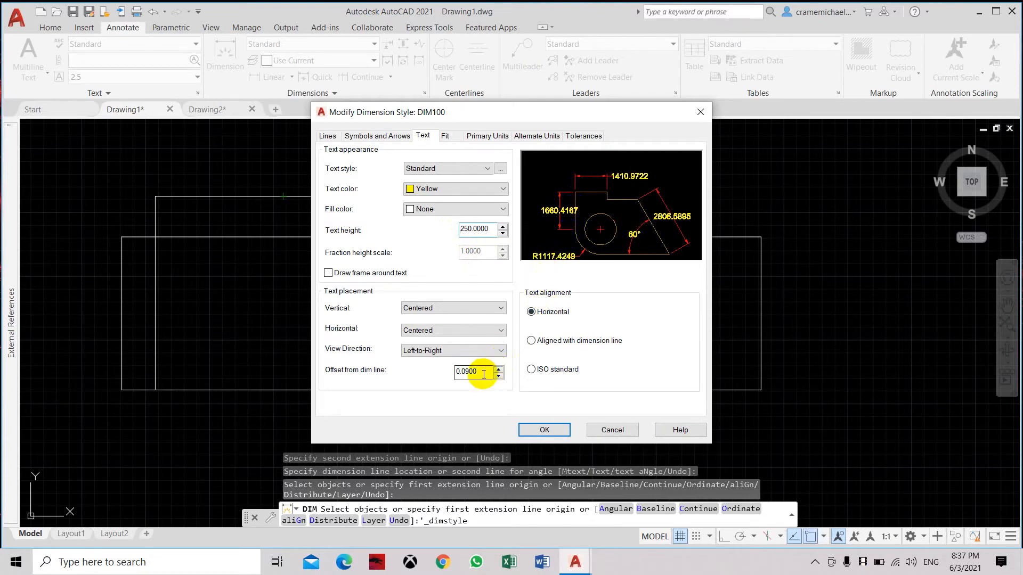
{"action": "left_click_drag", "start_coordinate": [480, 375], "coordinate": [435, 376]}
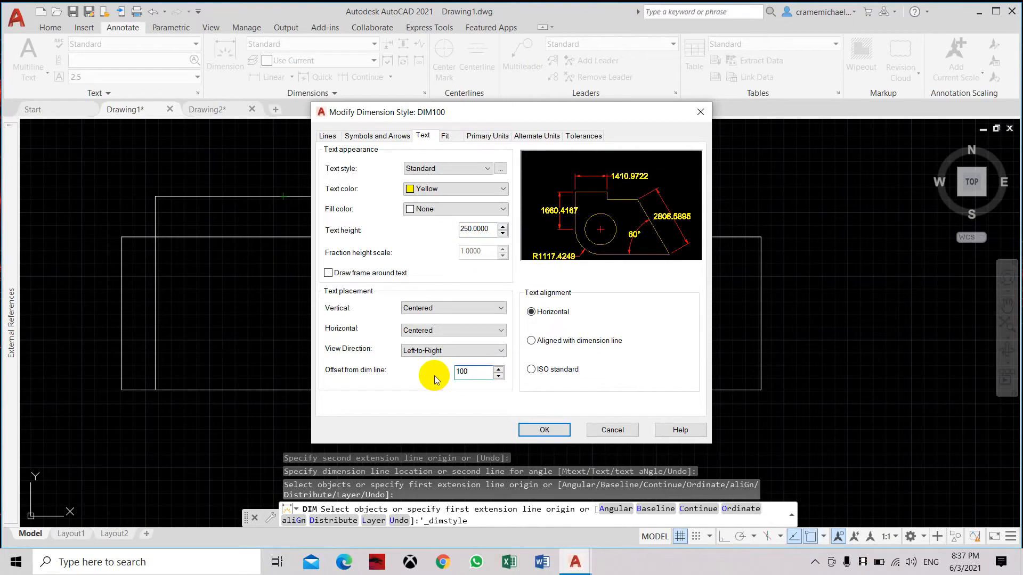
- Set the precision of DIM100's linear primary units to 0 decimal places
{"action": "left_click", "coordinate": [452, 138]}
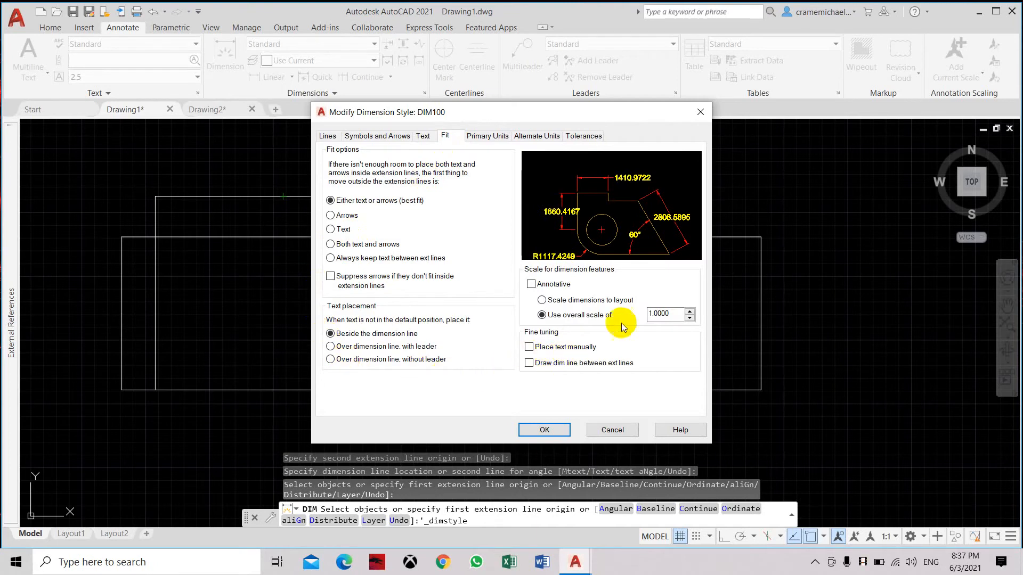
{"action": "left_click", "coordinate": [475, 137]}
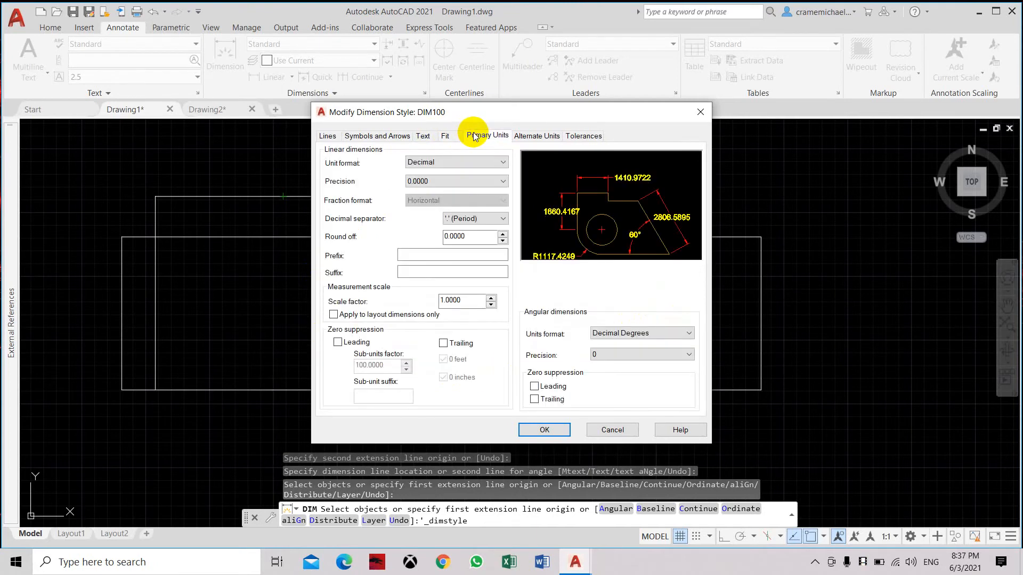
{"action": "left_click", "coordinate": [473, 184]}
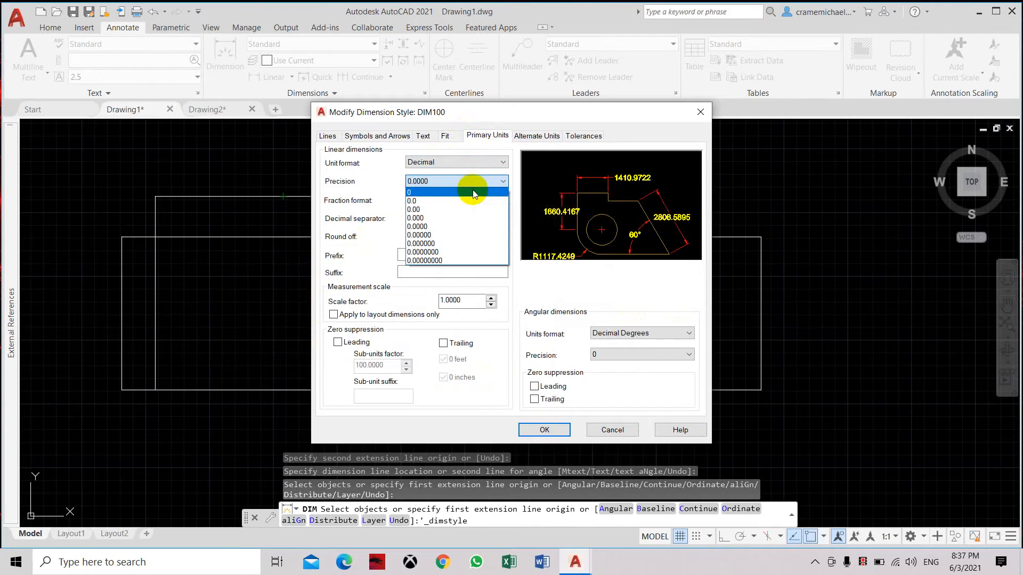
{"action": "left_click", "coordinate": [474, 193]}
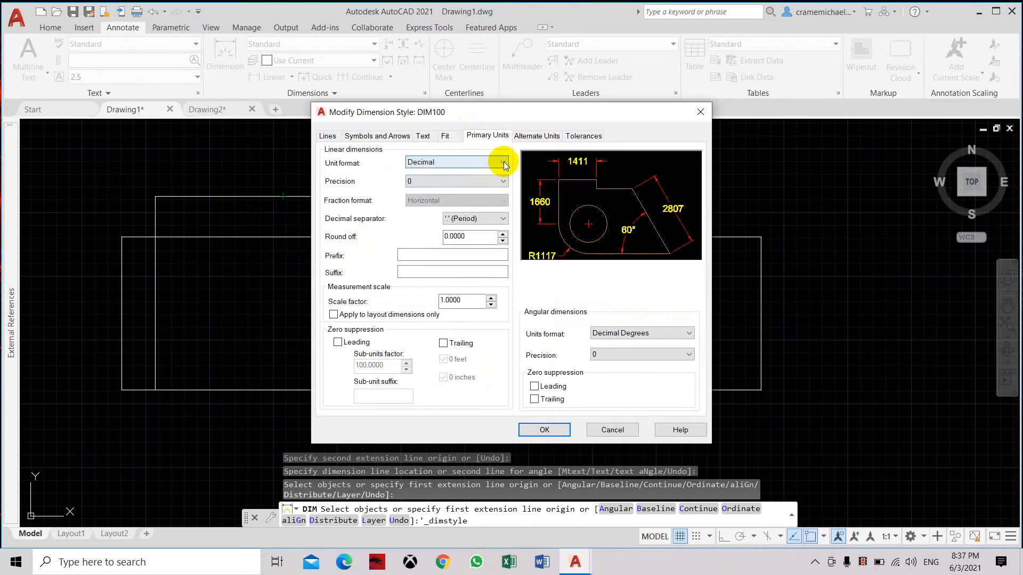
- Review DIM100's alternate units and tolerances, accept the style's settings and close the Dimension Style Manager
{"action": "left_click", "coordinate": [536, 138]}
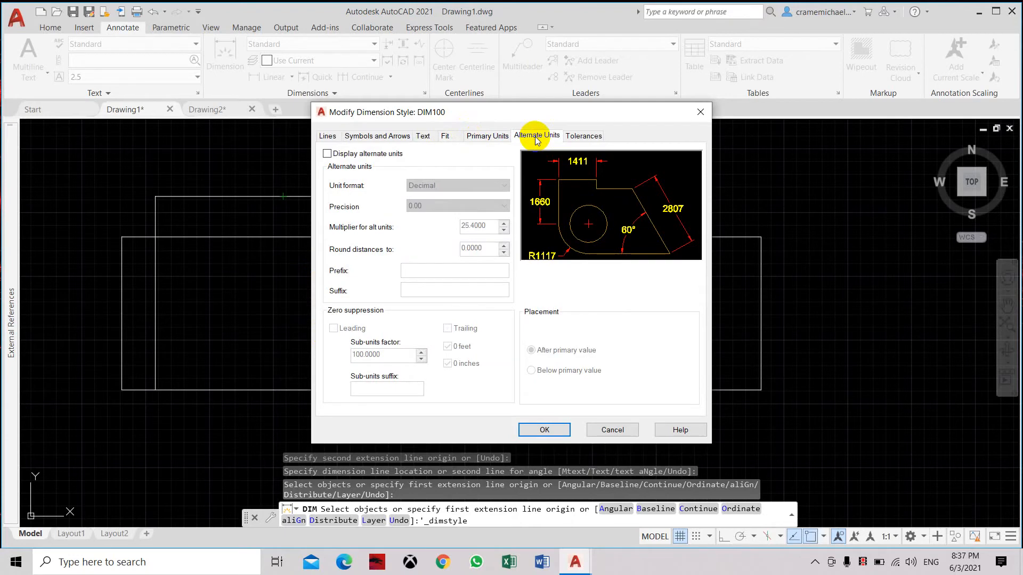
{"action": "left_click", "coordinate": [582, 136]}
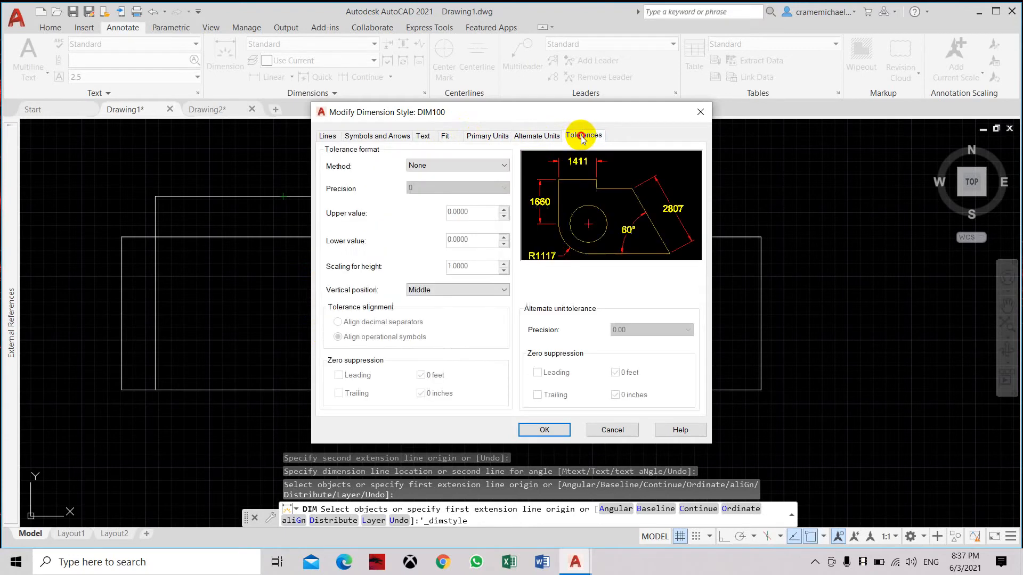
{"action": "left_click", "coordinate": [474, 139]}
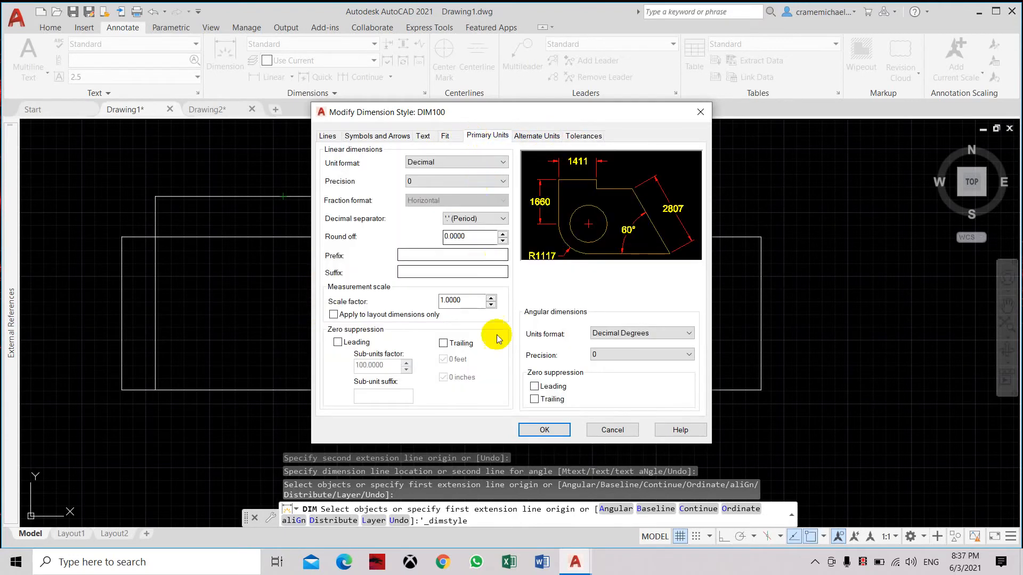
{"action": "left_click", "coordinate": [540, 429]}
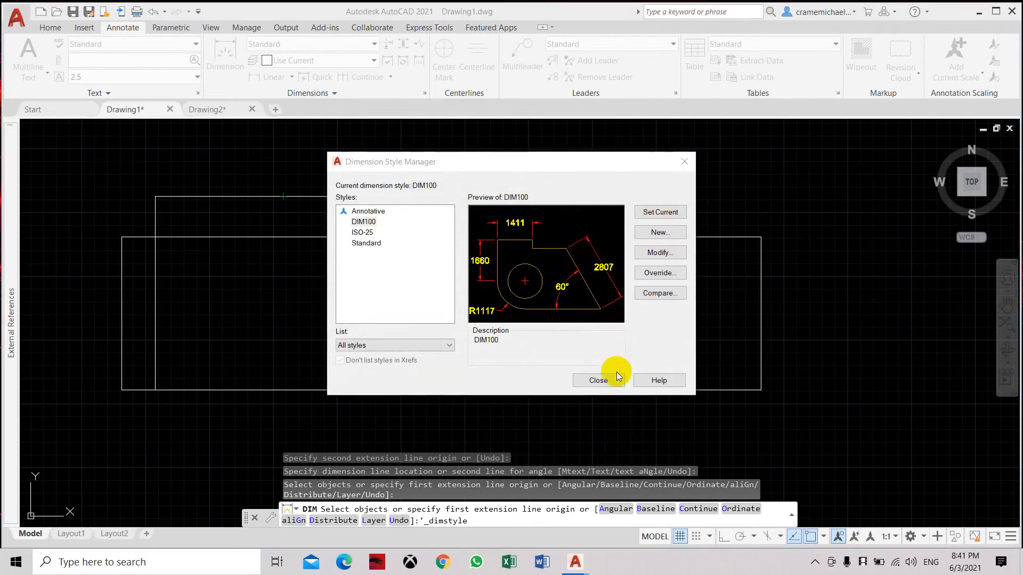
{"action": "left_click", "coordinate": [614, 383]}
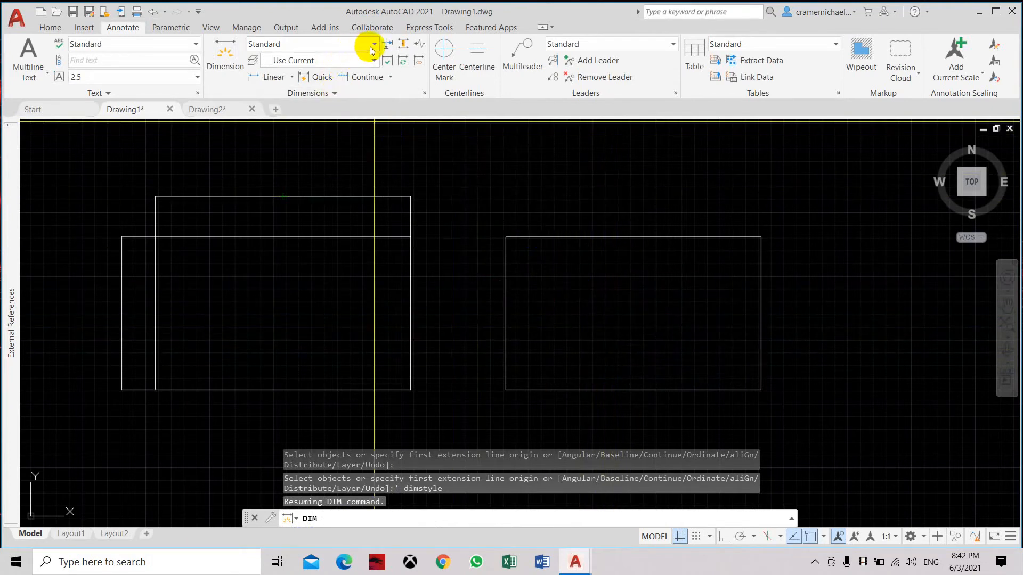
- Create a new layer named DIM100 in the Layer Properties Manager
{"action": "left_click", "coordinate": [50, 27]}
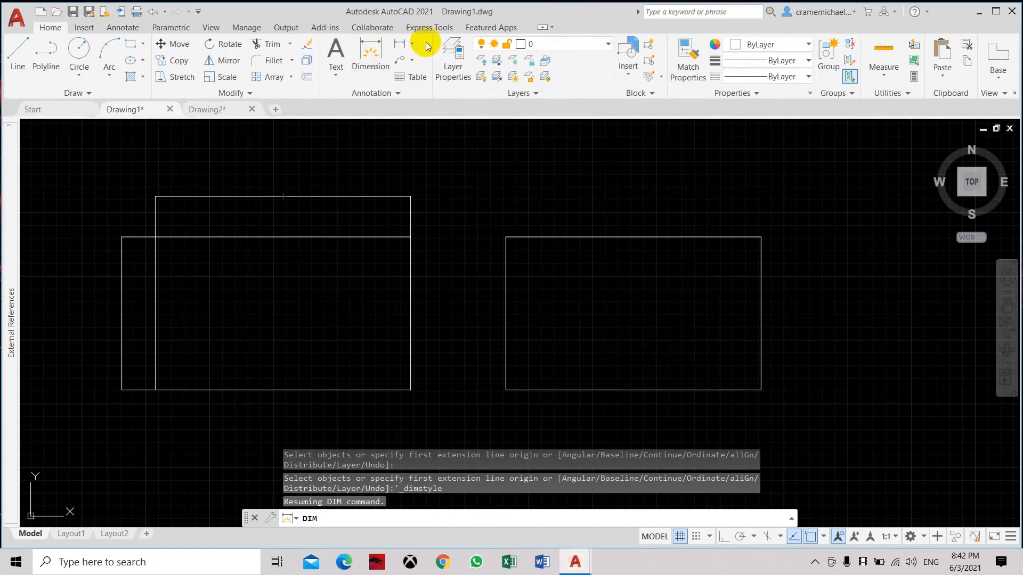
{"action": "left_click", "coordinate": [606, 42]}
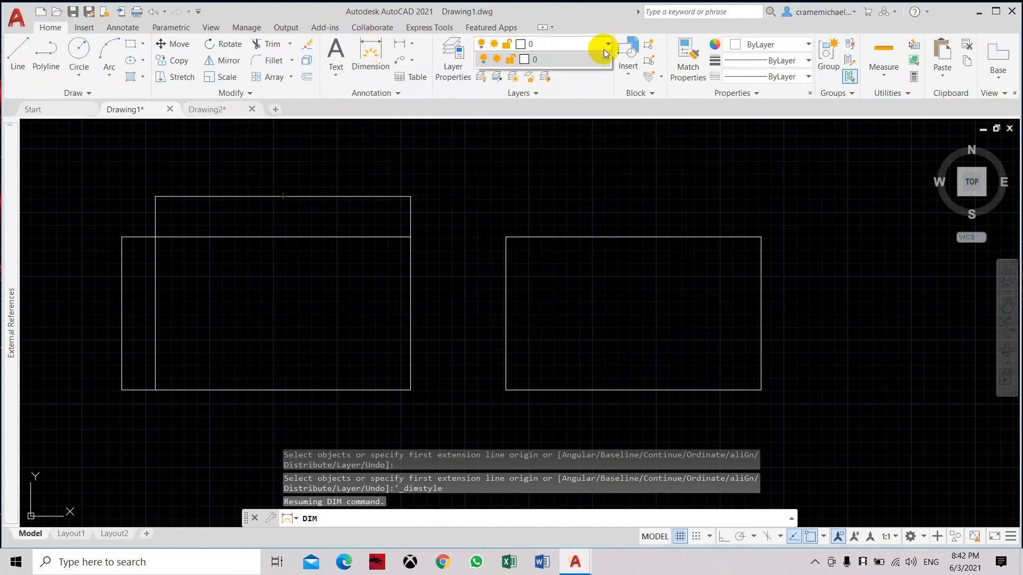
{"action": "left_click", "coordinate": [456, 47]}
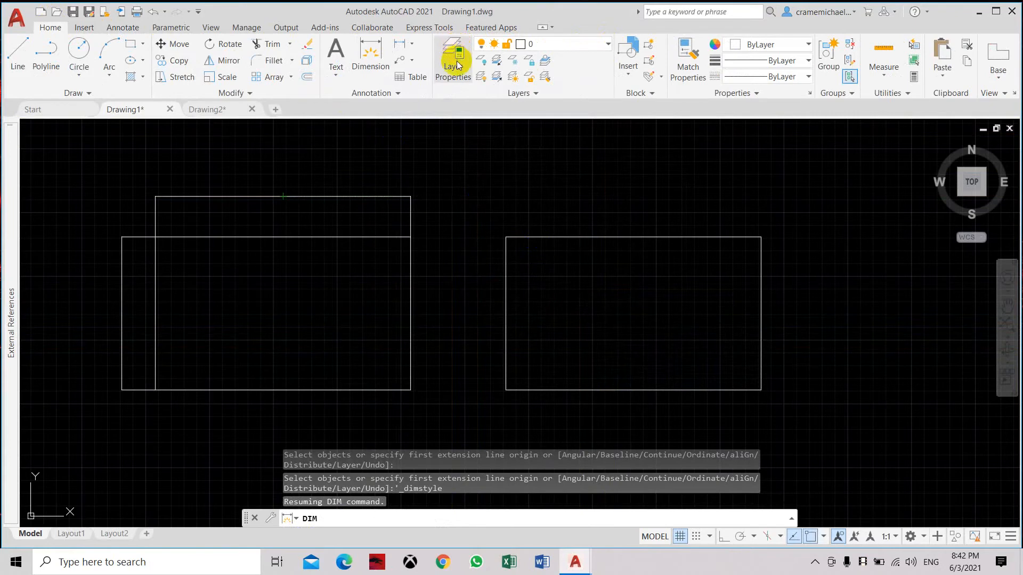
{"action": "left_click", "coordinate": [471, 75]}
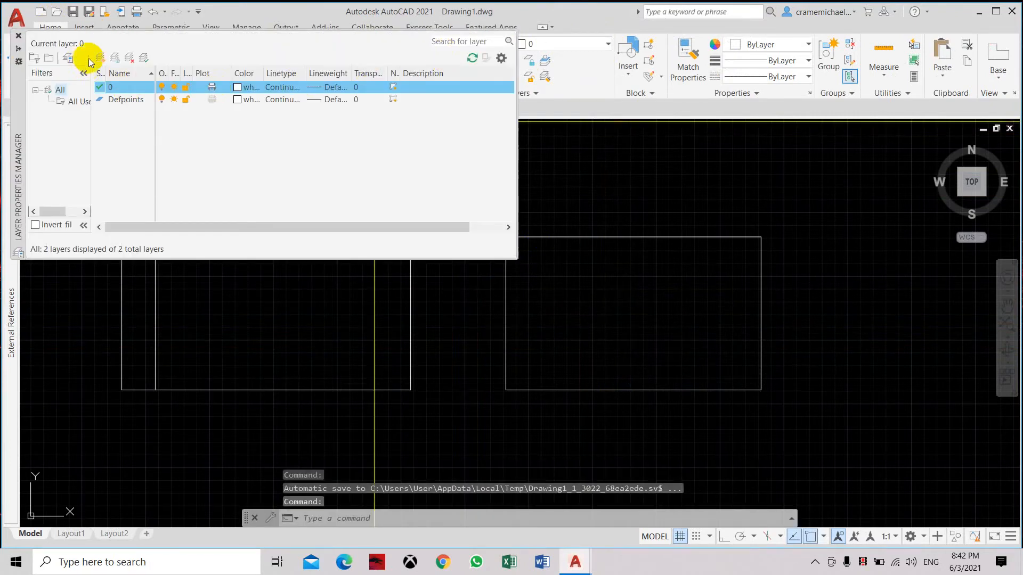
{"action": "left_click", "coordinate": [101, 57]}
{"action": "type", "text": "DIM100"}
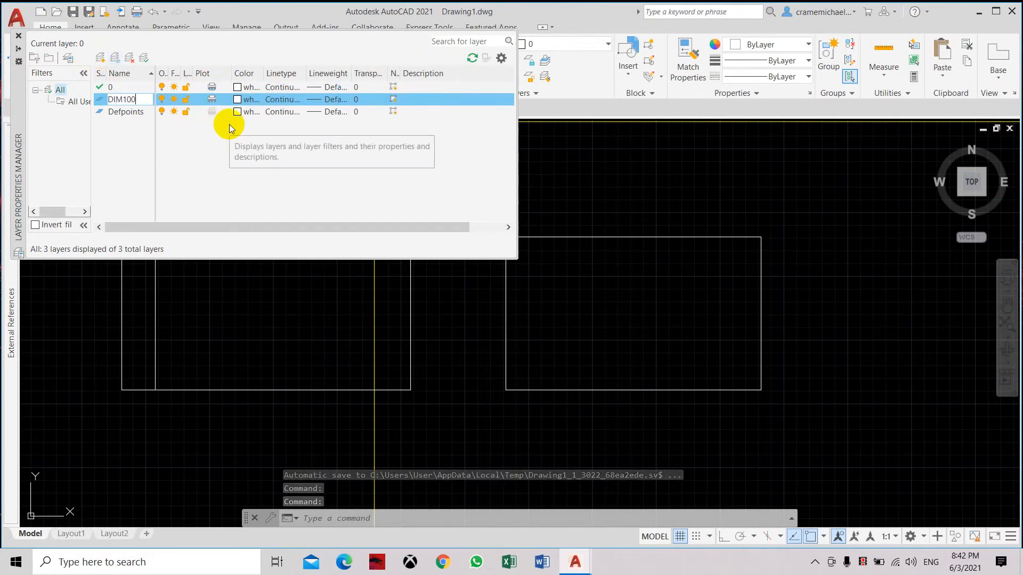
- Set the DIM100 layer's color to red, make it the current layer and close the layer manager
{"action": "left_click", "coordinate": [258, 102]}
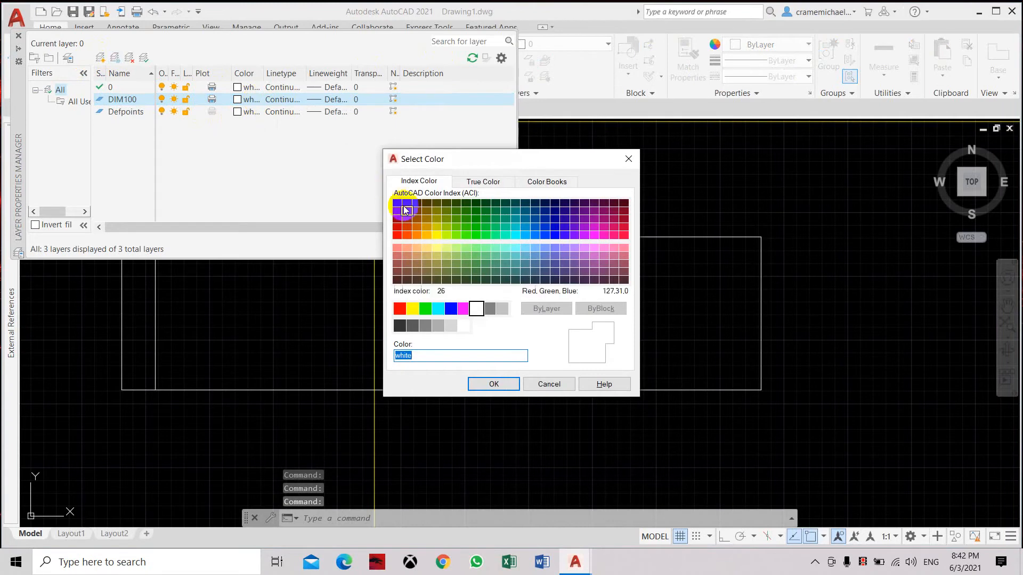
{"action": "left_click", "coordinate": [399, 309]}
{"action": "left_click", "coordinate": [510, 384]}
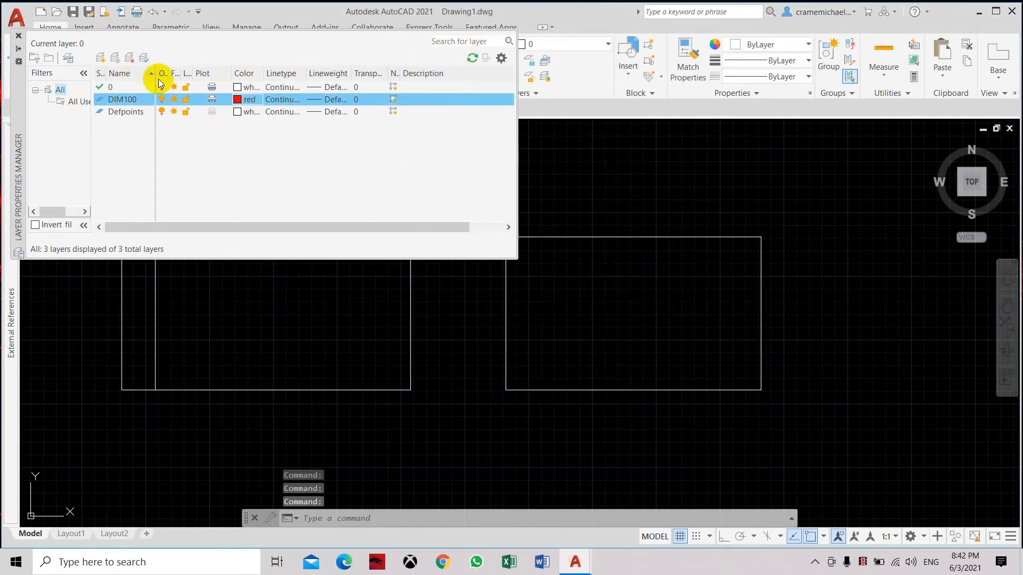
{"action": "double_click", "coordinate": [135, 99]}
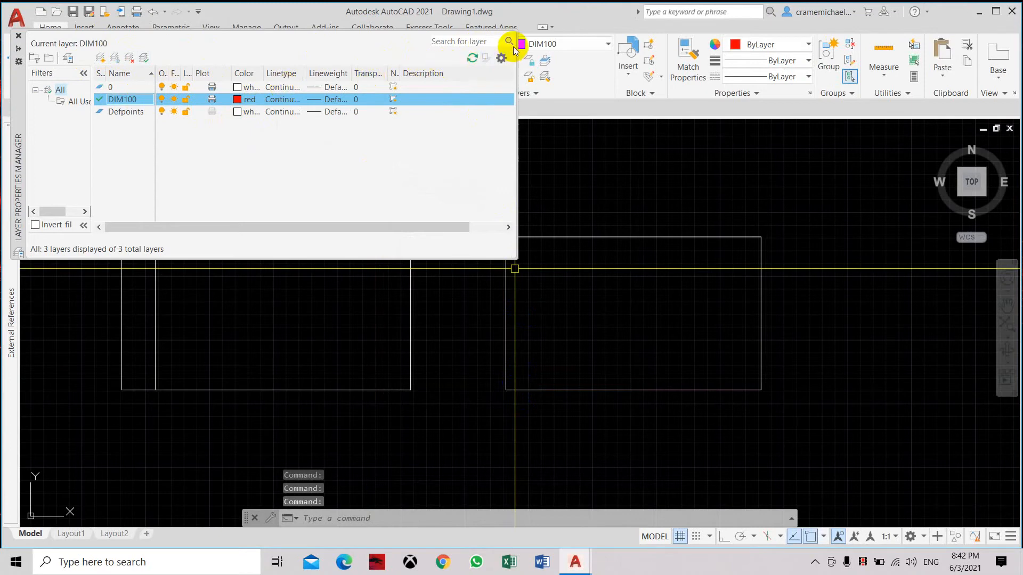
{"action": "left_click", "coordinate": [19, 35]}
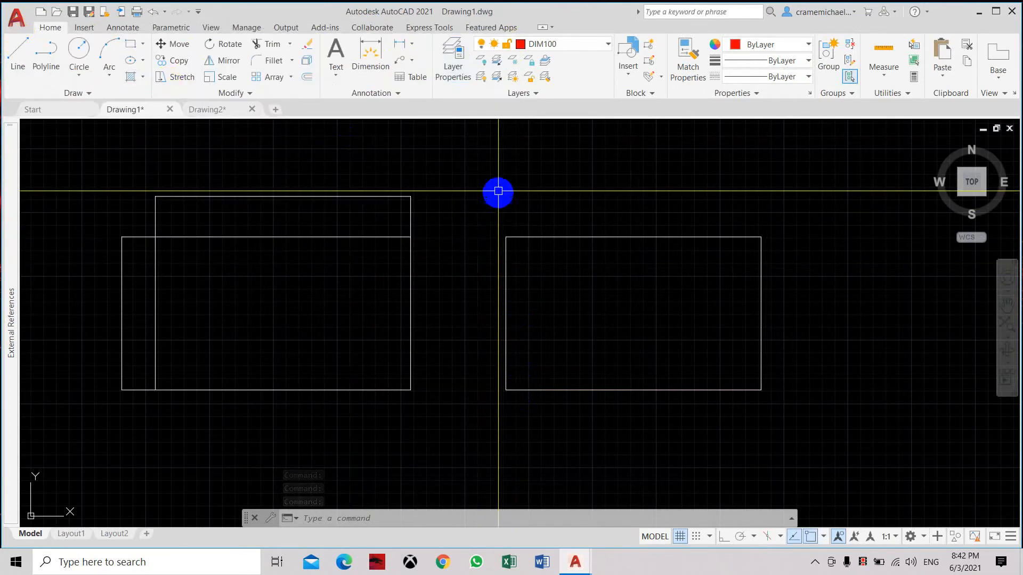
- Dimension the width of the right rectangle with the DIM100 style, placing the dimension line above its upper edge
{"action": "left_click", "coordinate": [113, 26]}
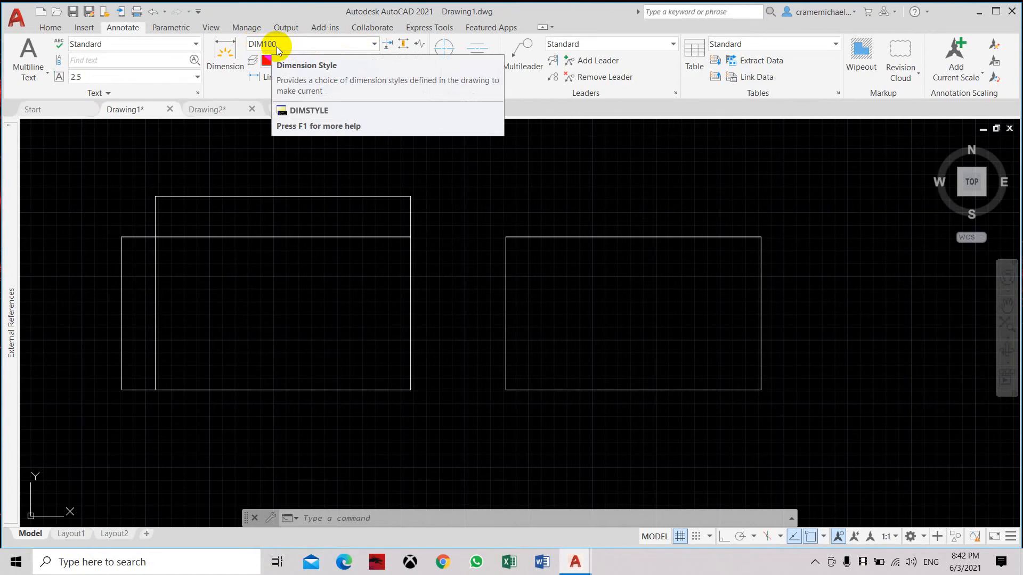
{"action": "left_click", "coordinate": [225, 52]}
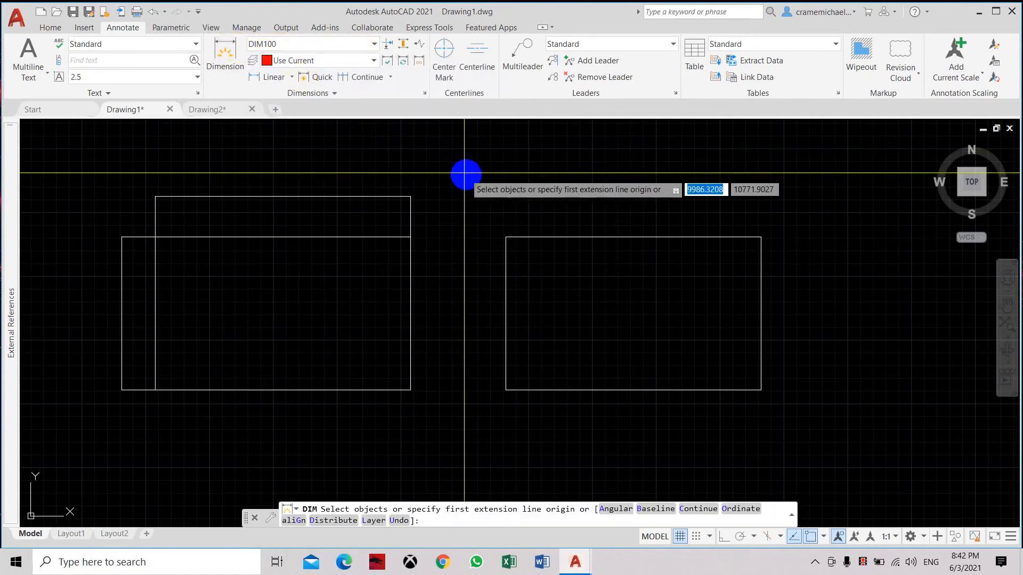
{"action": "left_click", "coordinate": [509, 236]}
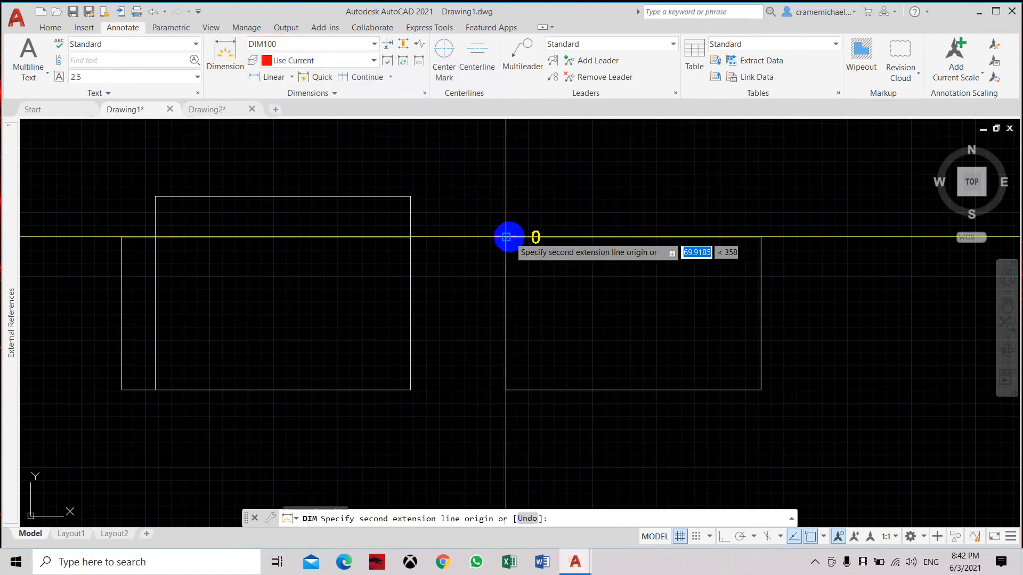
{"action": "left_click", "coordinate": [766, 236]}
{"action": "left_click", "coordinate": [750, 196]}
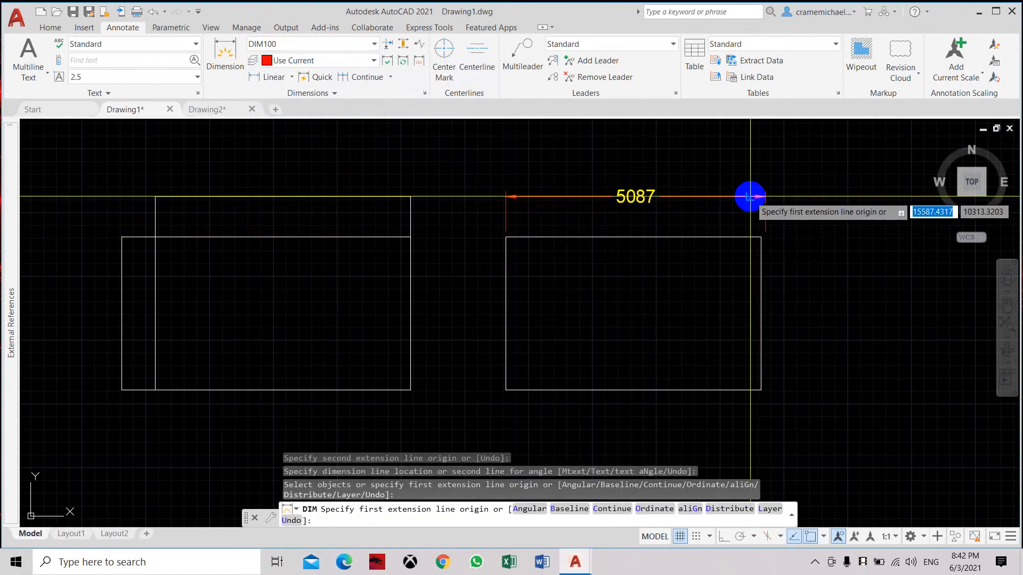
{"action": "scroll", "coordinate": [649, 210], "scroll_direction": "up", "scroll_amount": 4}
{"action": "scroll", "coordinate": [613, 175], "scroll_direction": "up", "scroll_amount": 2}
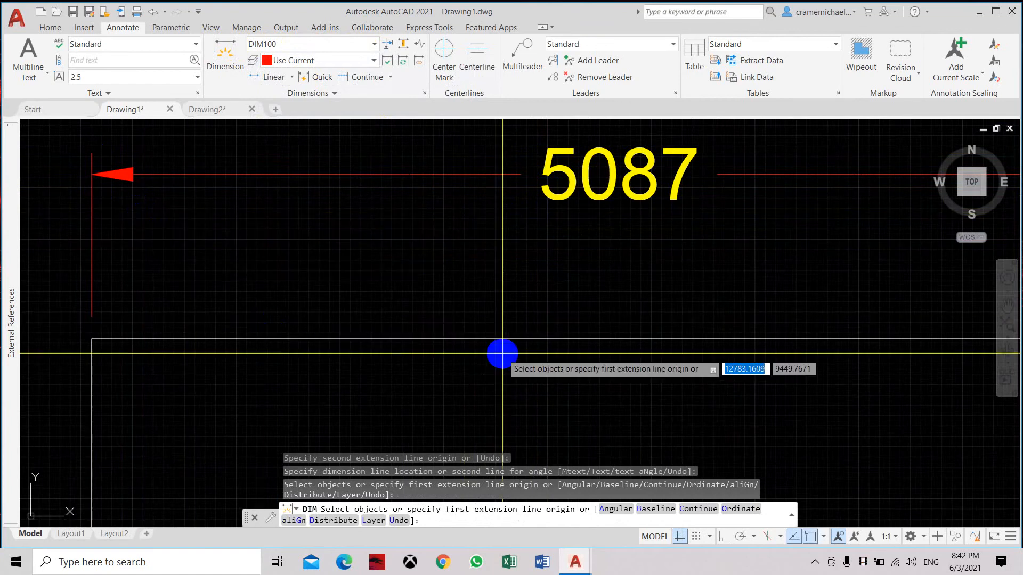
{"action": "type", "text": "dist"}
{"action": "key", "text": "Return"}
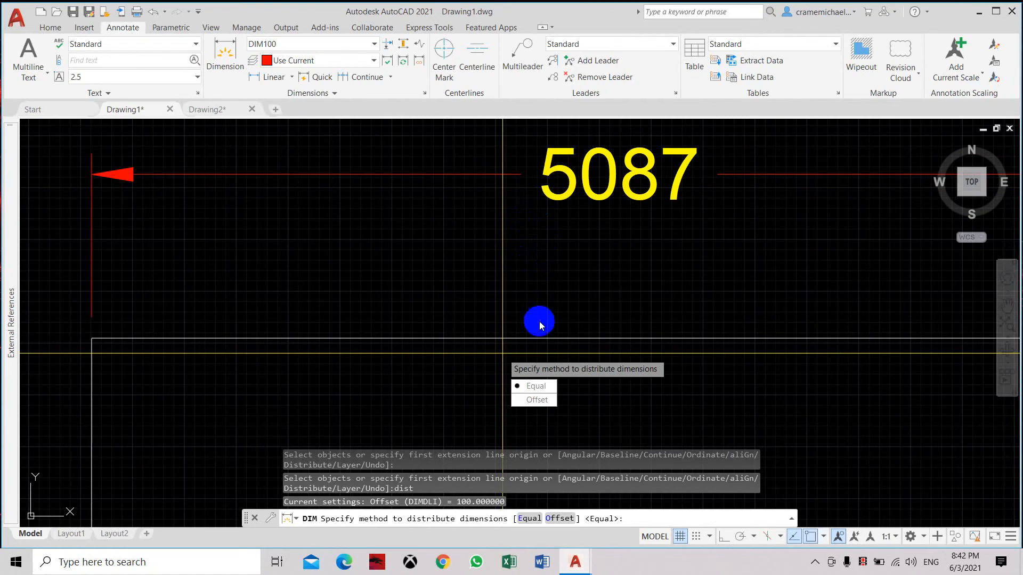
{"action": "left_click", "coordinate": [531, 385]}
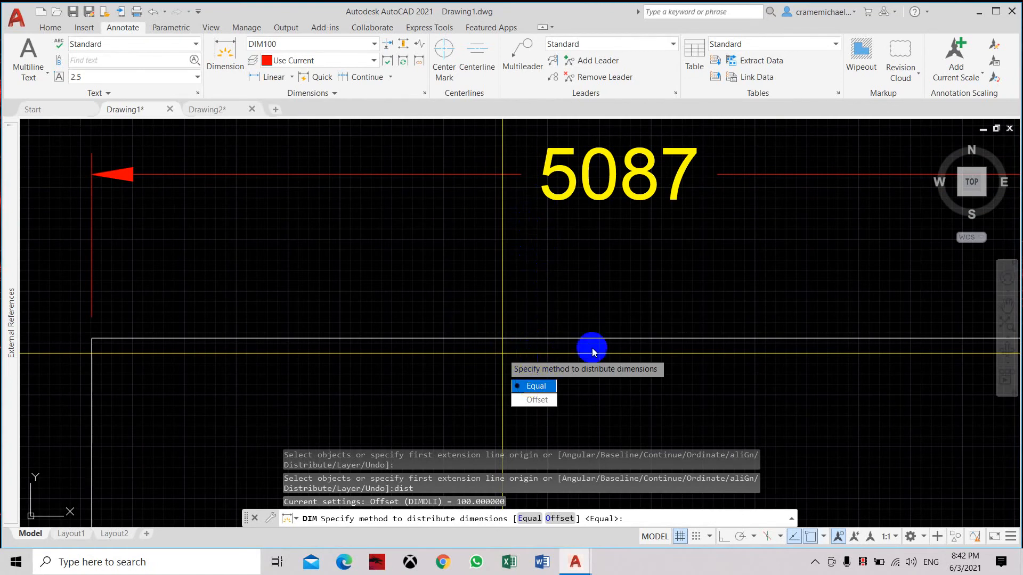
{"action": "left_click", "coordinate": [586, 290]}
{"action": "key", "text": "Escape"}
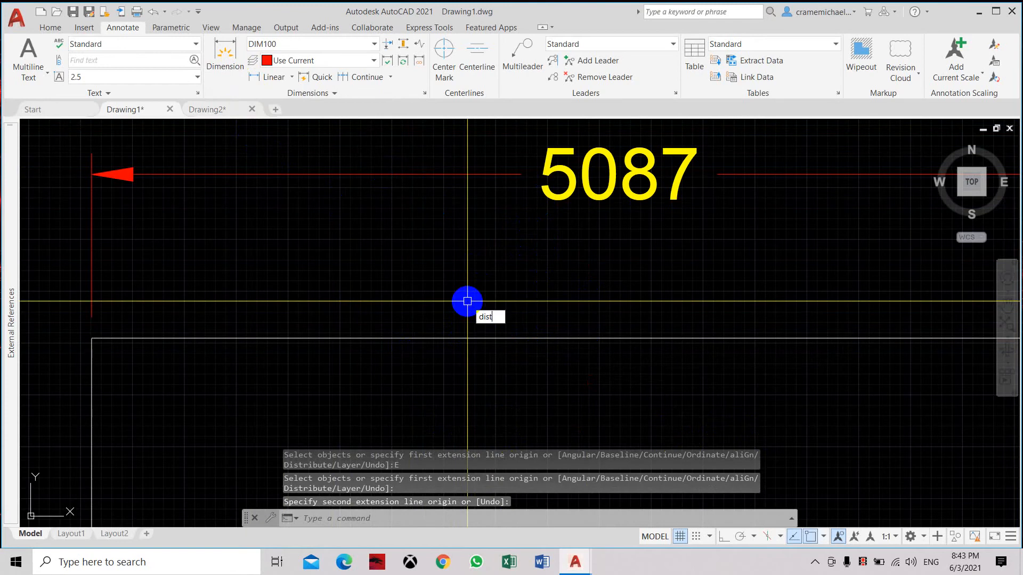
- Check the distance from the width dimension's text to the end of its dimension line with DIST, then leave the command
{"action": "type", "text": "dist"}
{"action": "key", "text": "Return"}
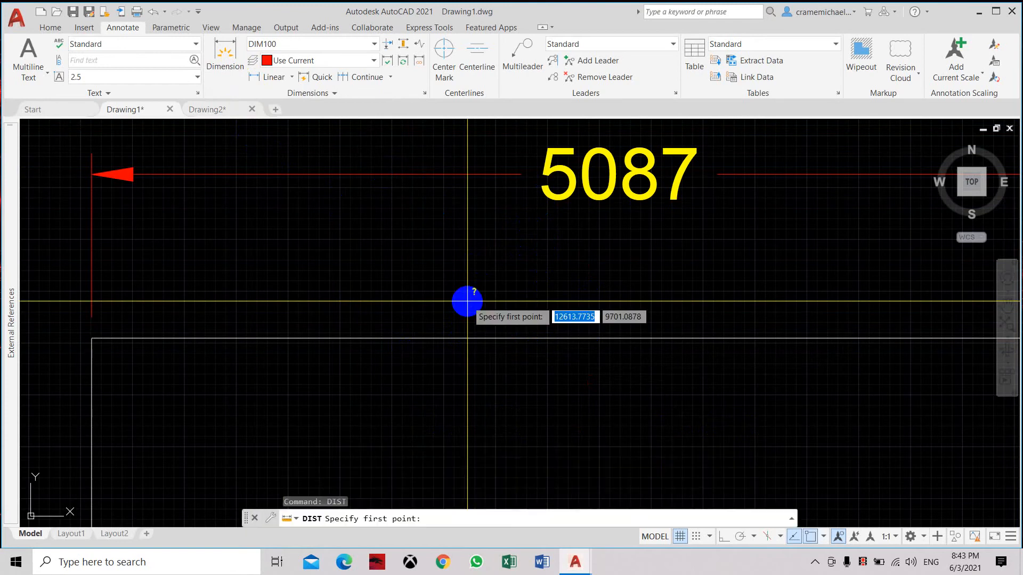
{"action": "left_click", "coordinate": [542, 200]}
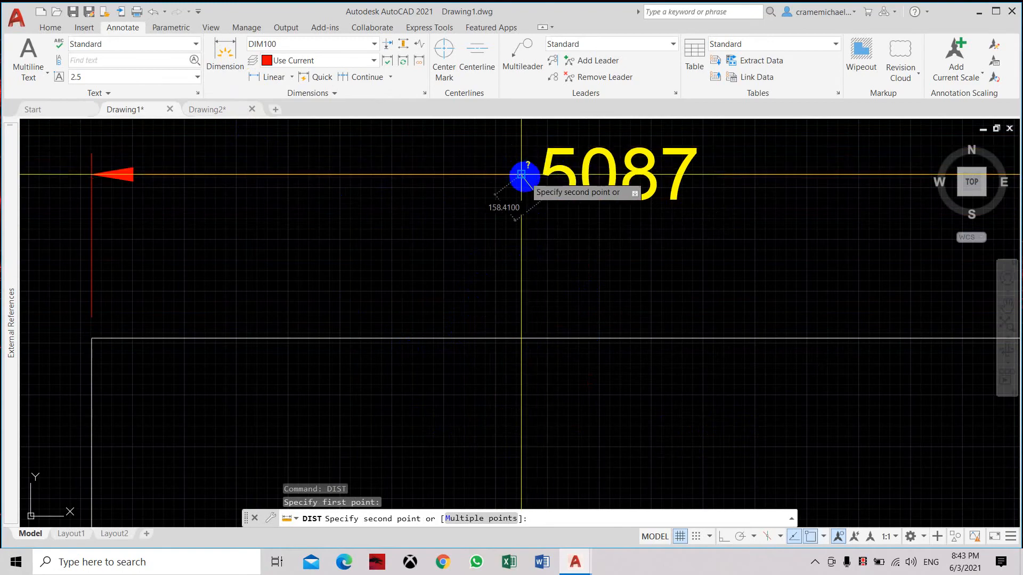
{"action": "key", "text": "Escape"}
- Dimension the height of the right rectangle in DIM100 style, placing the dimension line outside its left edge
{"action": "scroll", "coordinate": [528, 176], "scroll_direction": "down", "scroll_amount": 6}
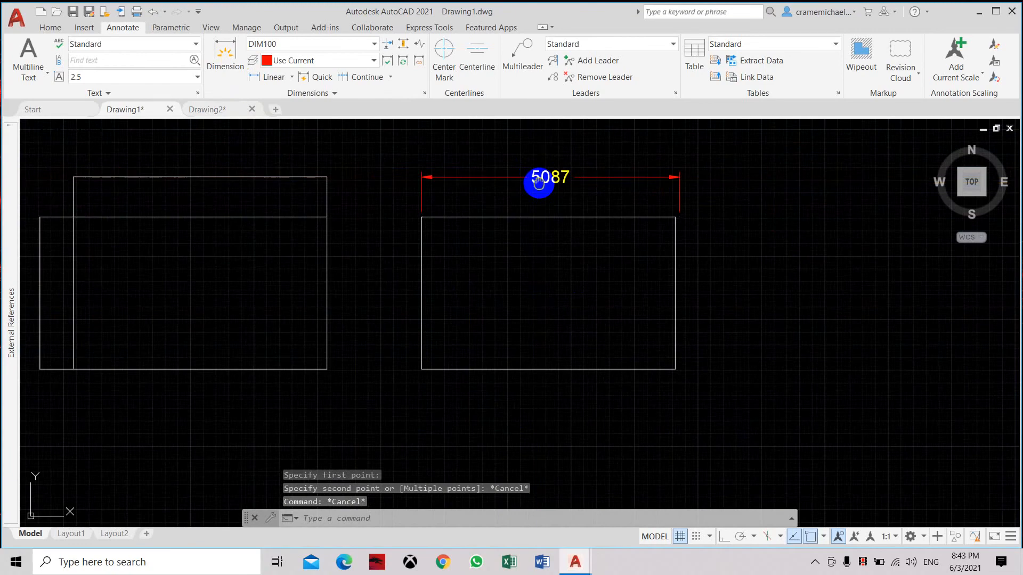
{"action": "middle_click_drag", "start_coordinate": [538, 183], "coordinate": [527, 210]}
{"action": "scroll", "coordinate": [527, 211], "scroll_direction": "up", "scroll_amount": 4}
{"action": "scroll", "coordinate": [528, 211], "scroll_direction": "down", "scroll_amount": 2}
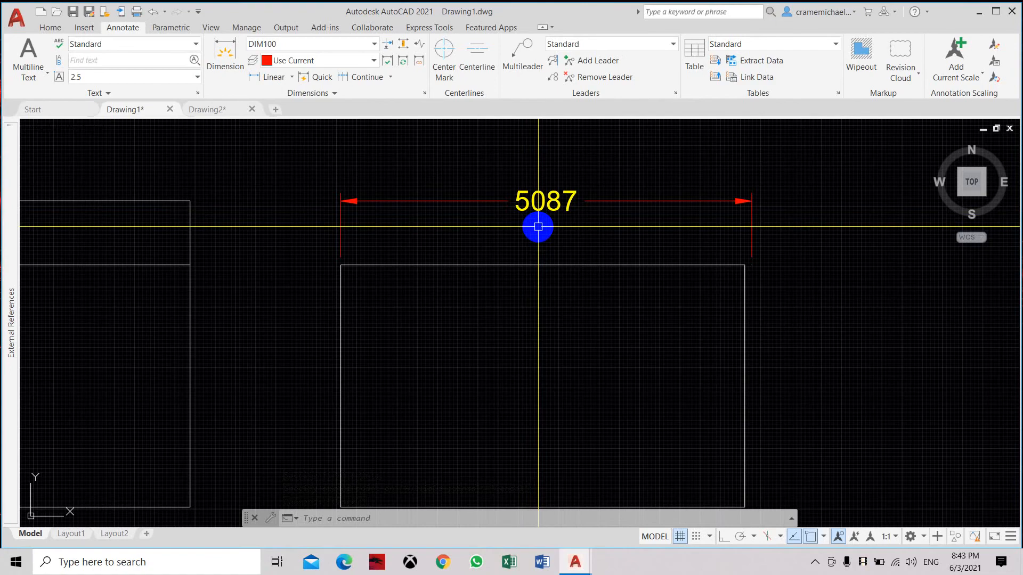
{"action": "middle_click_drag", "start_coordinate": [542, 239], "coordinate": [557, 199]}
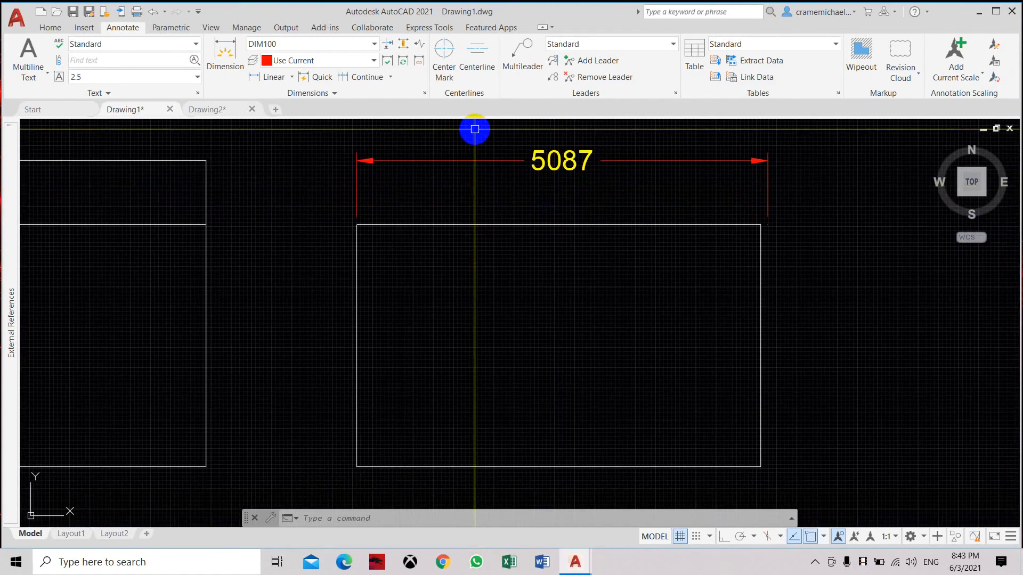
{"action": "scroll", "coordinate": [474, 144], "scroll_direction": "down", "scroll_amount": 1}
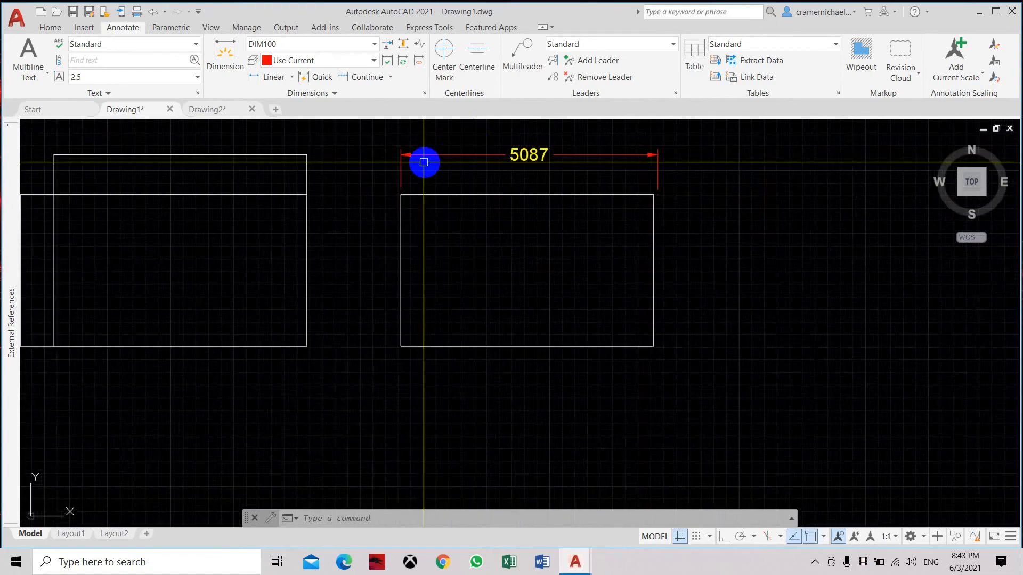
{"action": "left_click", "coordinate": [225, 61]}
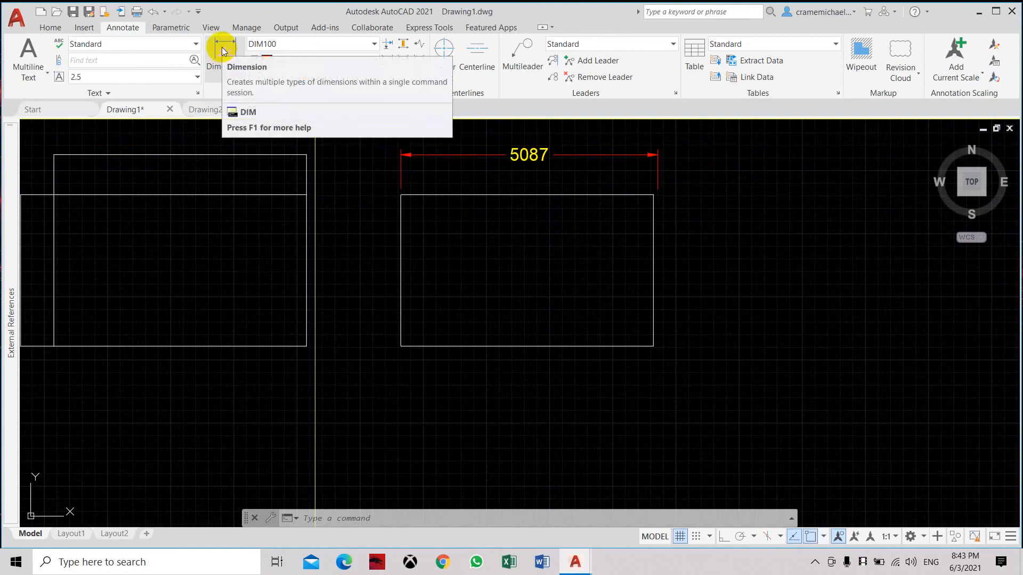
{"action": "left_click", "coordinate": [222, 51]}
{"action": "left_click", "coordinate": [401, 195]}
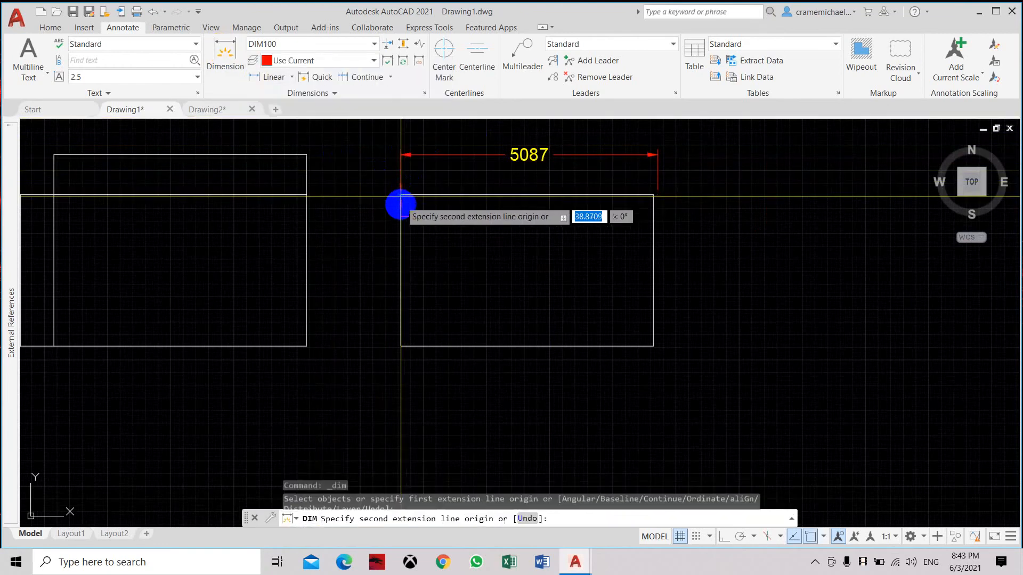
{"action": "left_click", "coordinate": [401, 346]}
{"action": "left_click", "coordinate": [375, 283]}
{"action": "key", "text": "Escape"}
- Match the properties of the right rectangle's width dimension onto the left rectangle's width and height dimensions
{"action": "scroll", "coordinate": [554, 241], "scroll_direction": "down", "scroll_amount": 1}
{"action": "middle_click_drag", "start_coordinate": [523, 237], "coordinate": [545, 238]}
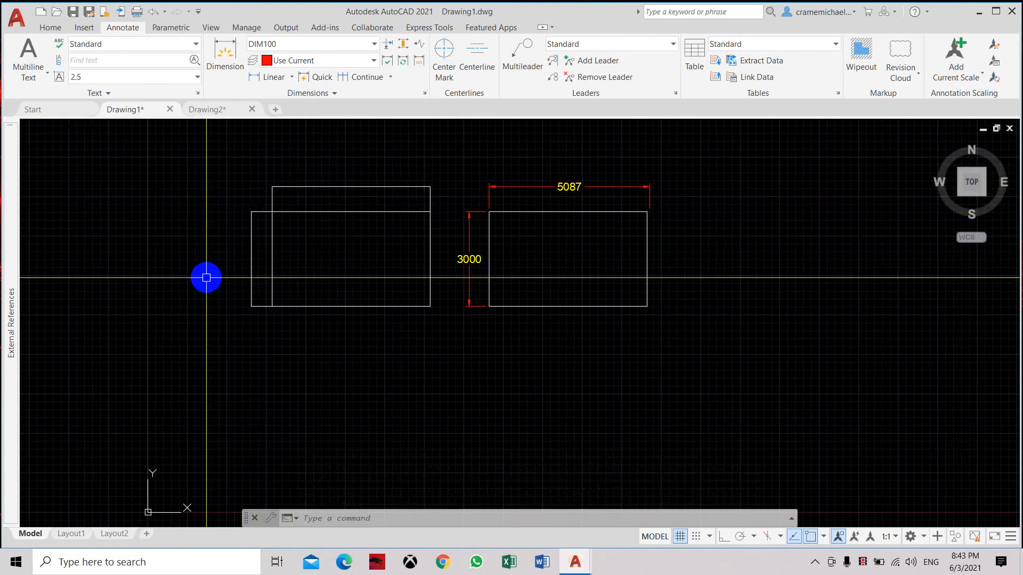
{"action": "middle_click_drag", "start_coordinate": [313, 242], "coordinate": [315, 299]}
{"action": "scroll", "coordinate": [314, 241], "scroll_direction": "up", "scroll_amount": 2}
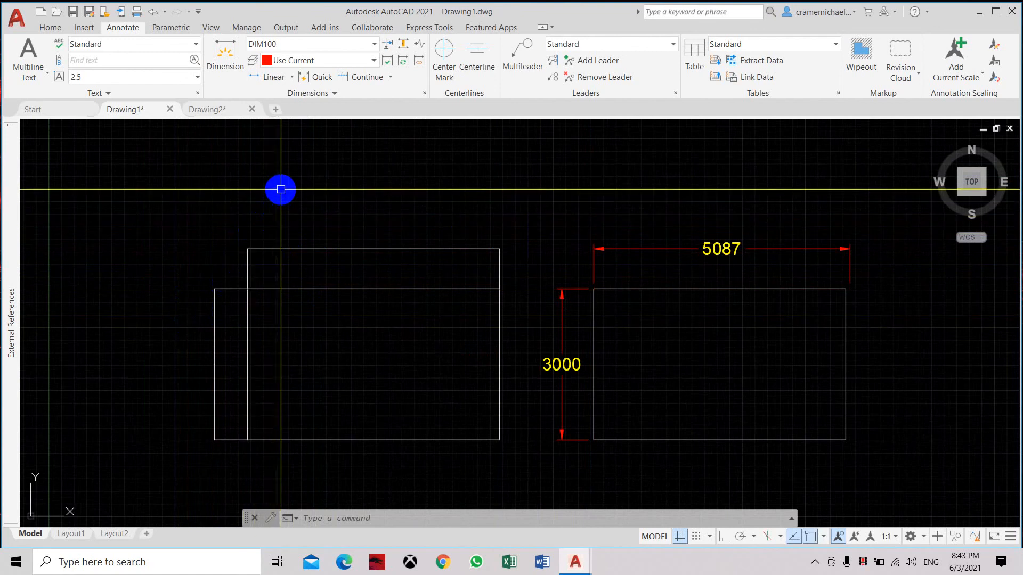
{"action": "left_click", "coordinate": [326, 519]}
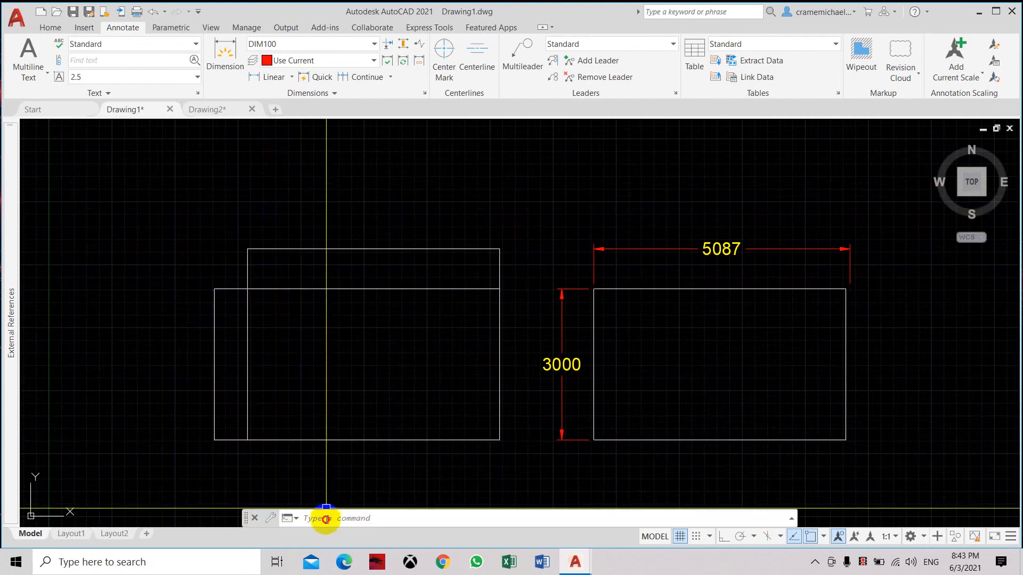
{"action": "type", "text": "ma"}
{"action": "key", "text": "Return"}
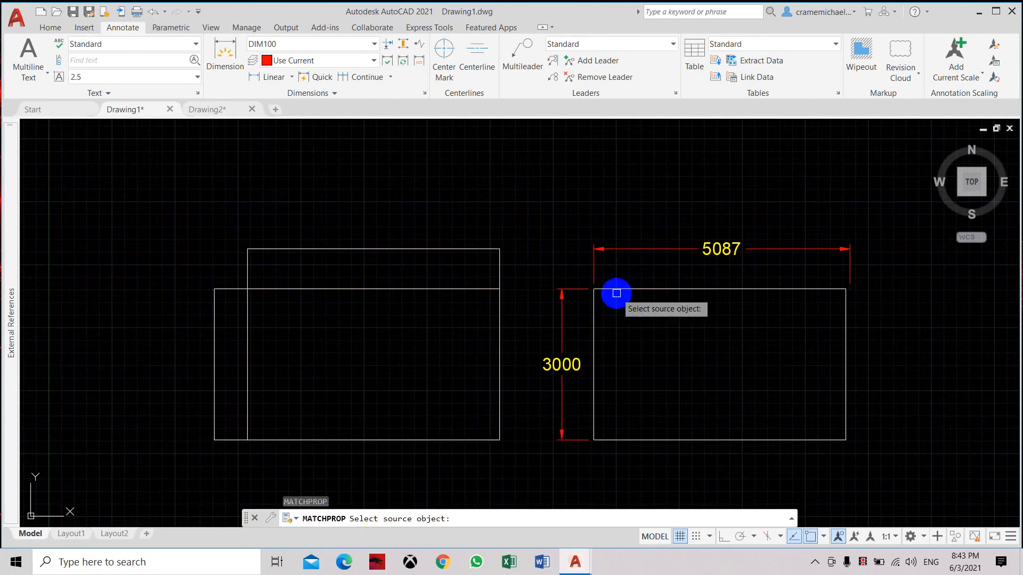
{"action": "left_click", "coordinate": [650, 252]}
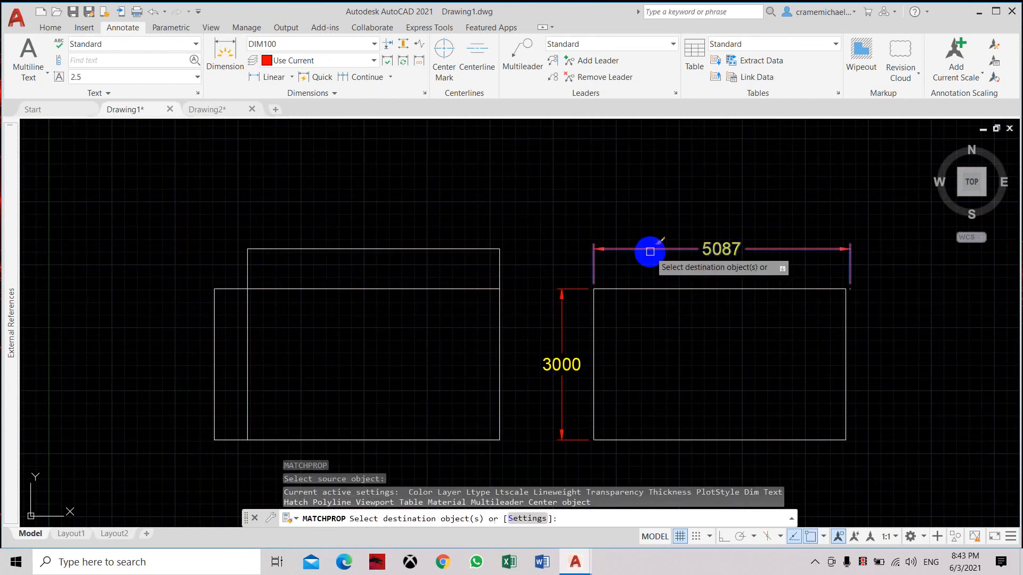
{"action": "left_click", "coordinate": [397, 247]}
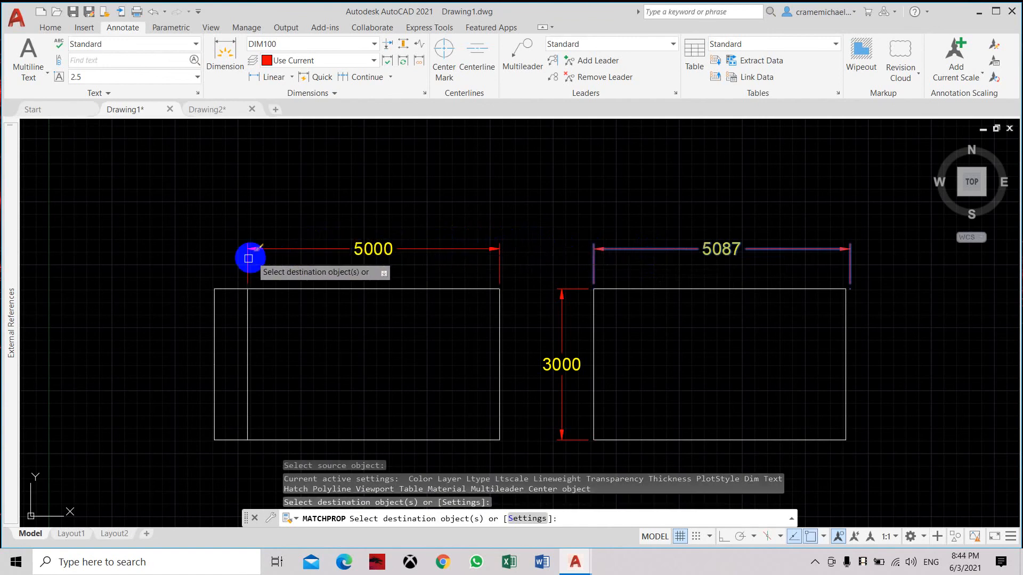
{"action": "left_click", "coordinate": [219, 292]}
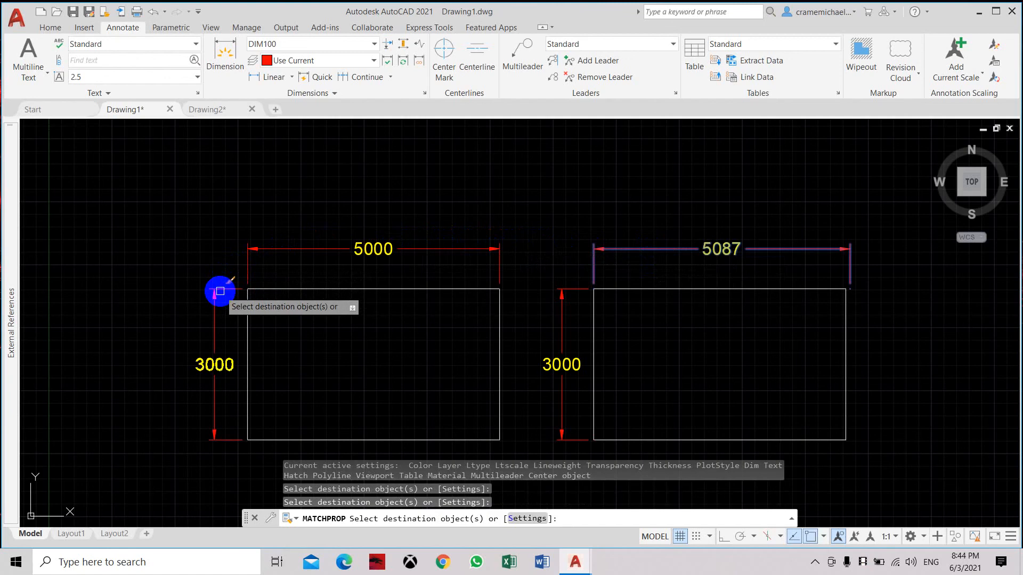
{"action": "right_click", "coordinate": [215, 244]}
{"action": "left_click", "coordinate": [230, 251]}
{"action": "mouse_move", "coordinate": [352, 258]}
{"action": "middle_mouse_down"}
{"action": "mouse_move", "coordinate": [397, 360]}
{"action": "mouse_move", "coordinate": [387, 301]}
{"action": "middle_mouse_up"}
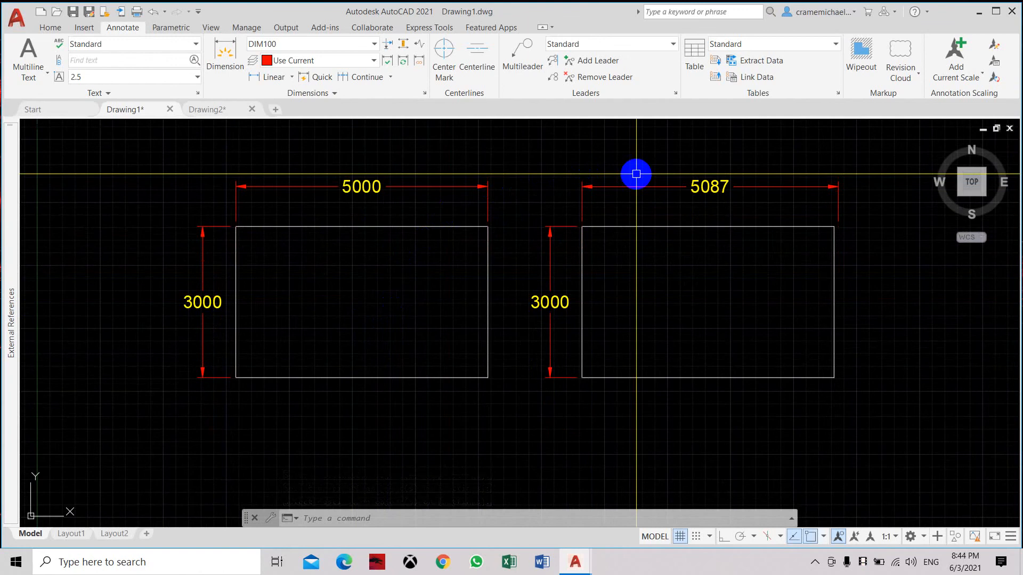
{"action": "middle_click_drag", "start_coordinate": [489, 209], "coordinate": [477, 225]}
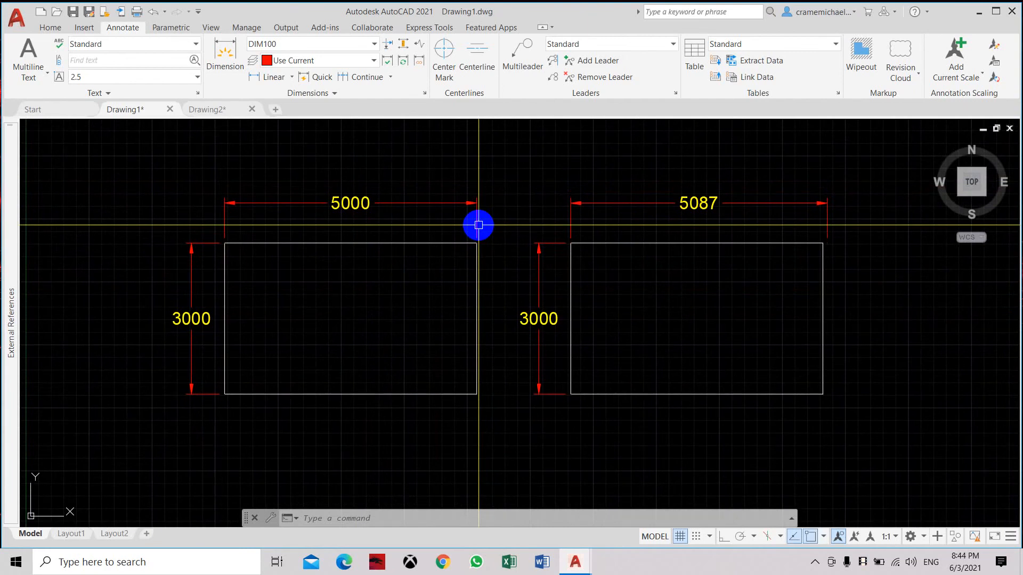